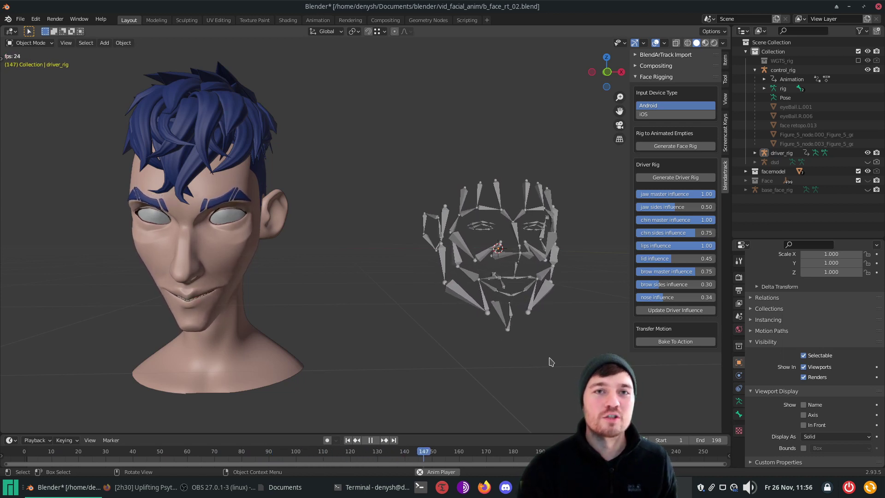
pyautogui.press('space')
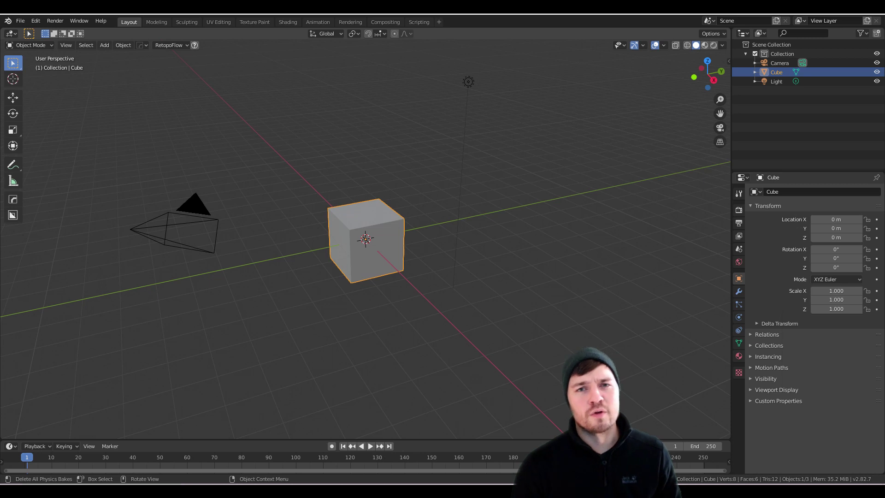
# Open the application preferences
pyautogui.click(36, 21)
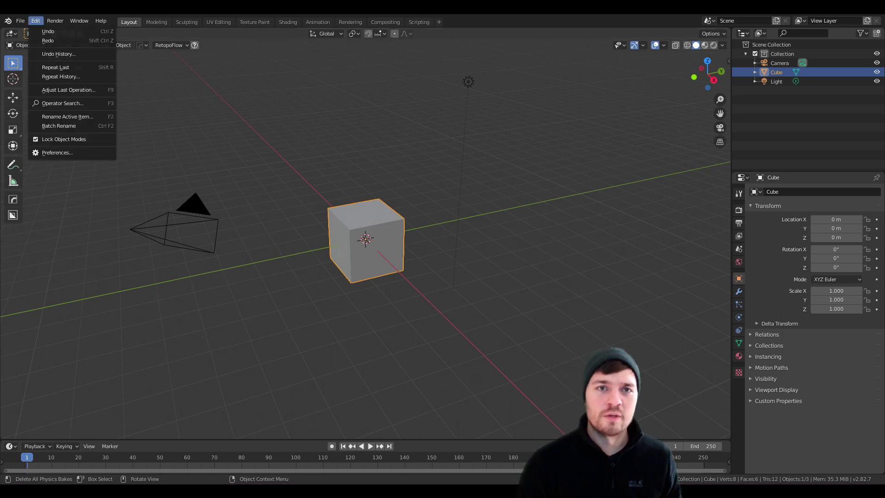
pyautogui.click(57, 152)
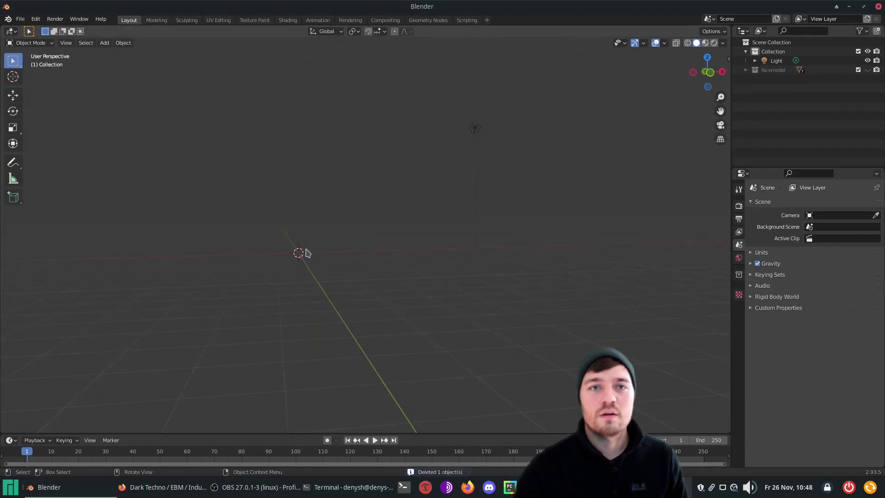
# Add an armature and replace its default bone with the Rigify faces.super_face sample in edit mode
pyautogui.hotkey('shift', 'a')
pyautogui.moveTo(308, 252)
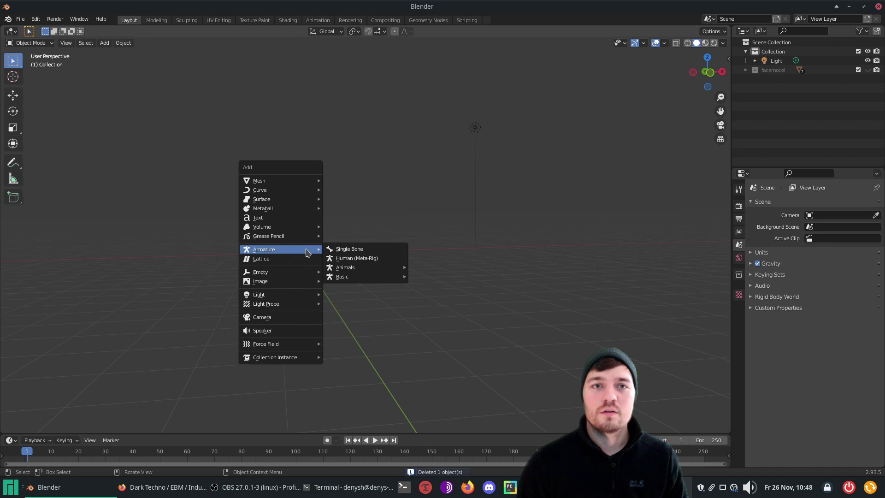
pyautogui.click(356, 251)
pyautogui.press('Tab')
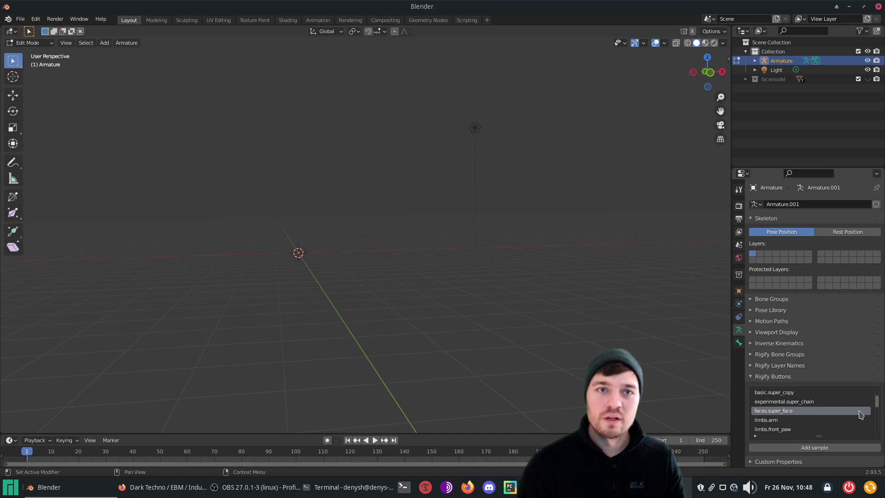
pyautogui.click(814, 447)
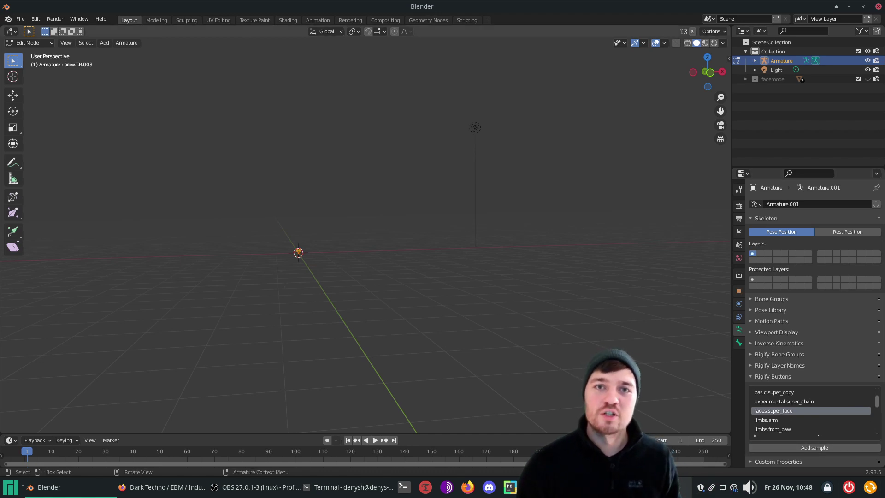
pyautogui.press('KP_Decimal')
pyautogui.scroll(-3, 364, 230)
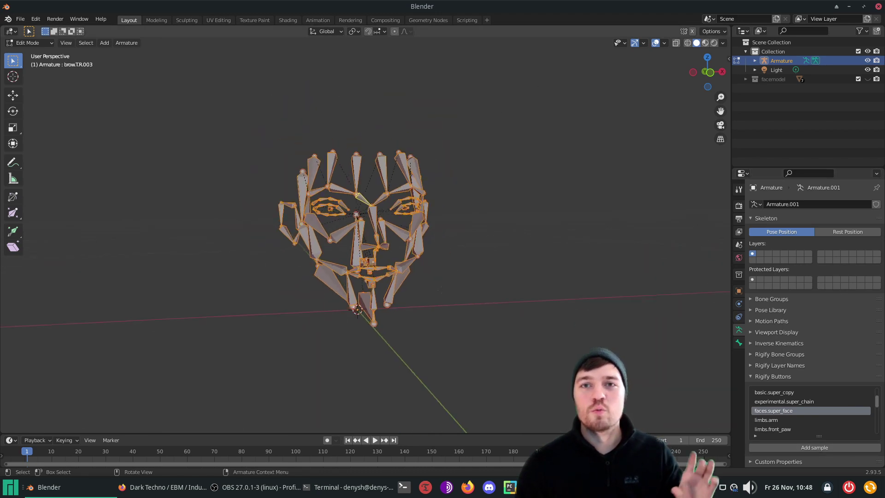
pyautogui.press('Tab')
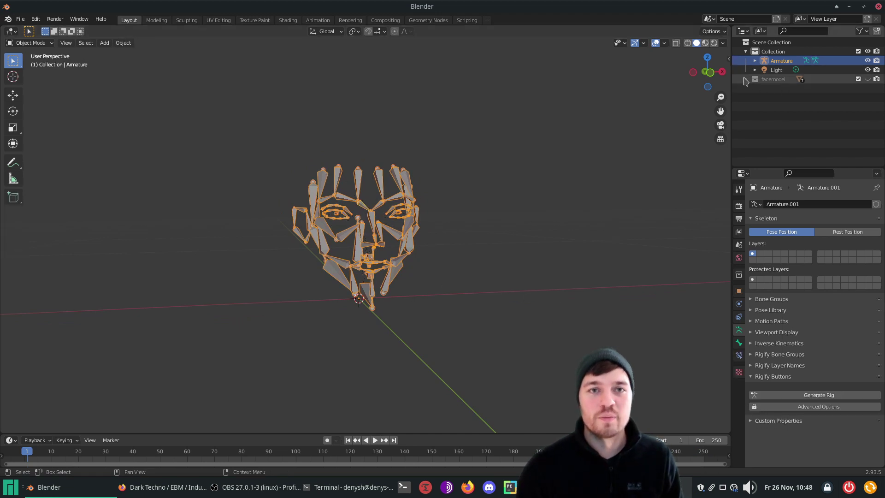
# Expand the facemodel collection and show it in the viewport
pyautogui.click(746, 79)
pyautogui.click(746, 80)
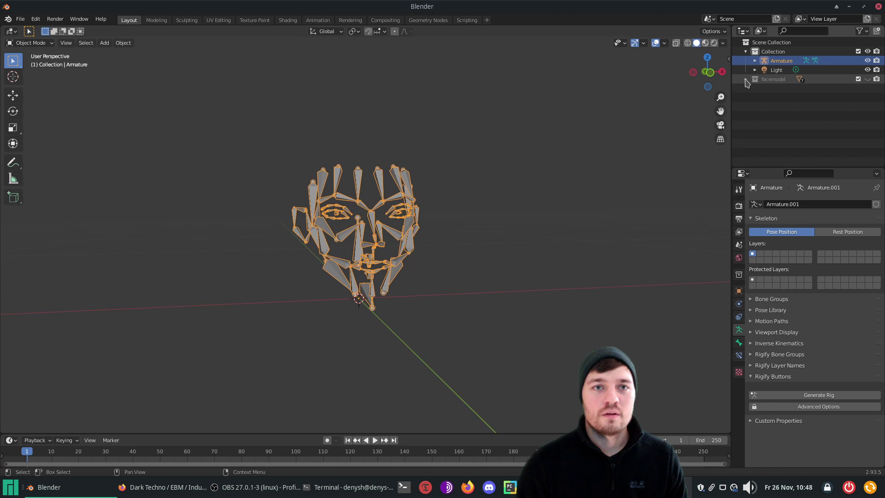
pyautogui.click(746, 79)
pyautogui.click(868, 79)
# Scale the face armature up to roughly the size of the head model and turn on X-ray display
pyautogui.scroll(-14, 483, 211)
pyautogui.scroll(-5, 478, 220)
pyautogui.press('s')
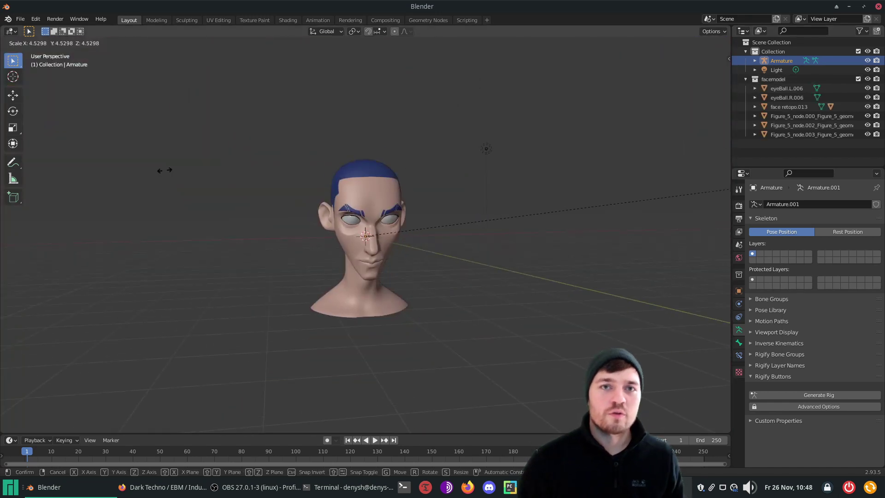
pyautogui.click(628, 182)
pyautogui.click(676, 44)
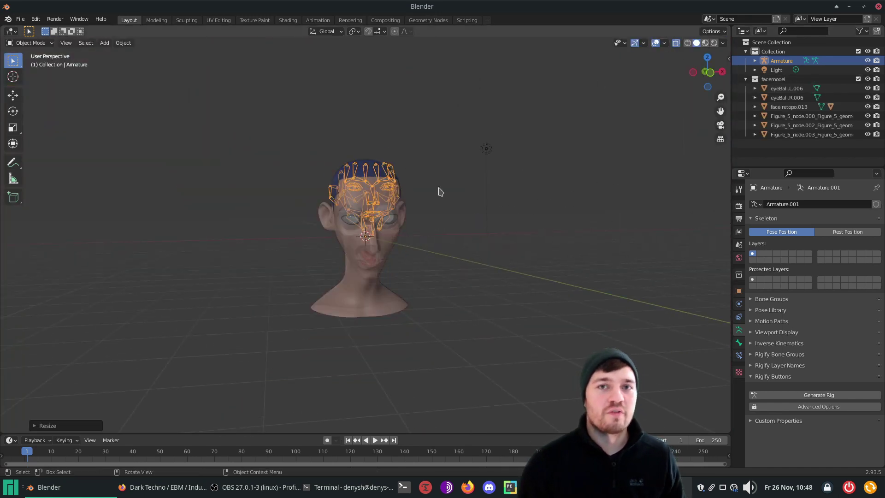
# In side view, lower the armature along Z to face height and rotate it to adjust its tilt
pyautogui.press('KP_3')
pyautogui.scroll(7, 441, 192)
pyautogui.press('g')
pyautogui.press('z')
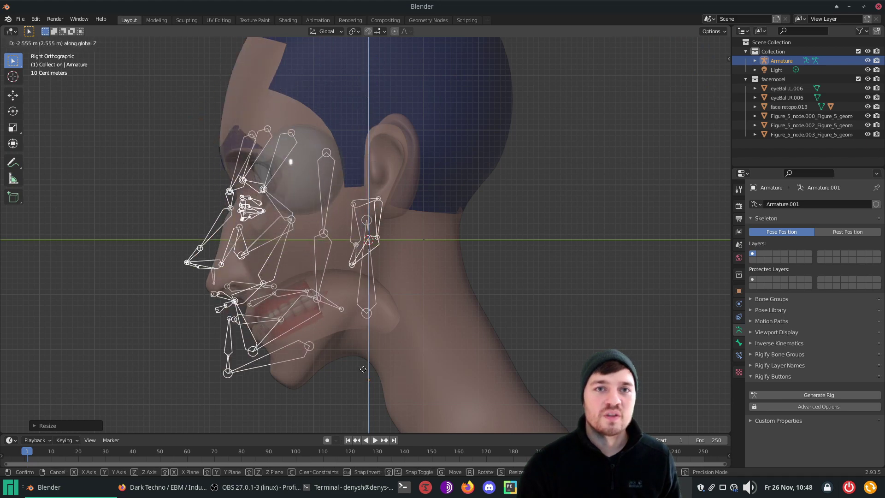
pyautogui.click(428, 195)
pyautogui.press('r')
pyautogui.press('z')
pyautogui.click(446, 201)
# Snap the 3D cursor to the lowest chin joint and set the armature's origin to the 3D cursor
pyautogui.press('Tab')
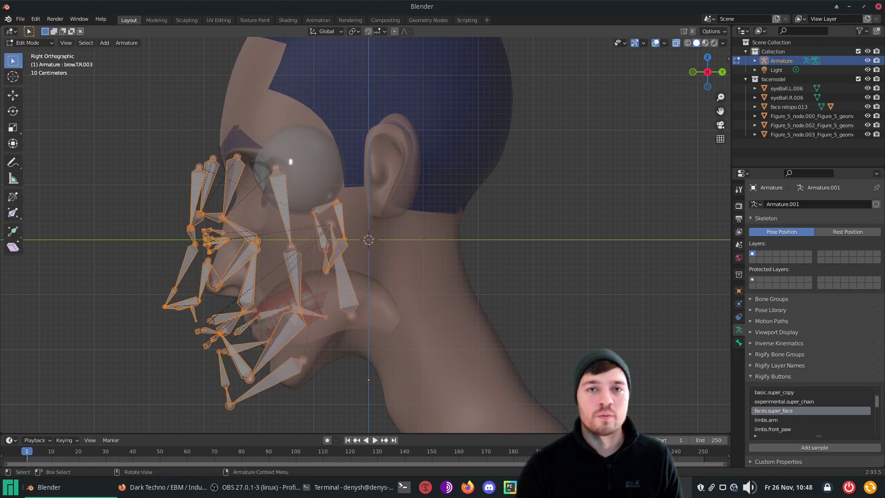
pyautogui.click(230, 404)
pyautogui.hotkey('shift', 's')
pyautogui.click(229, 454)
pyautogui.press('Tab')
pyautogui.rightClick(205, 405)
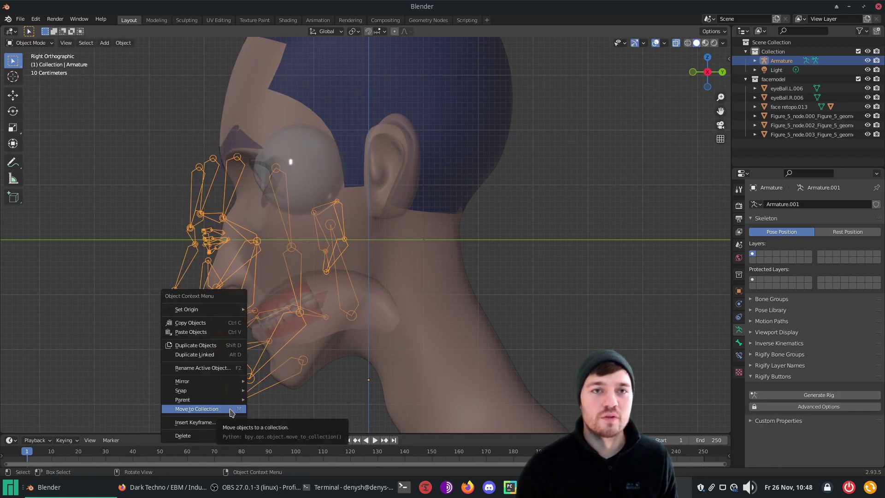
pyautogui.moveTo(217, 309)
pyautogui.click(286, 328)
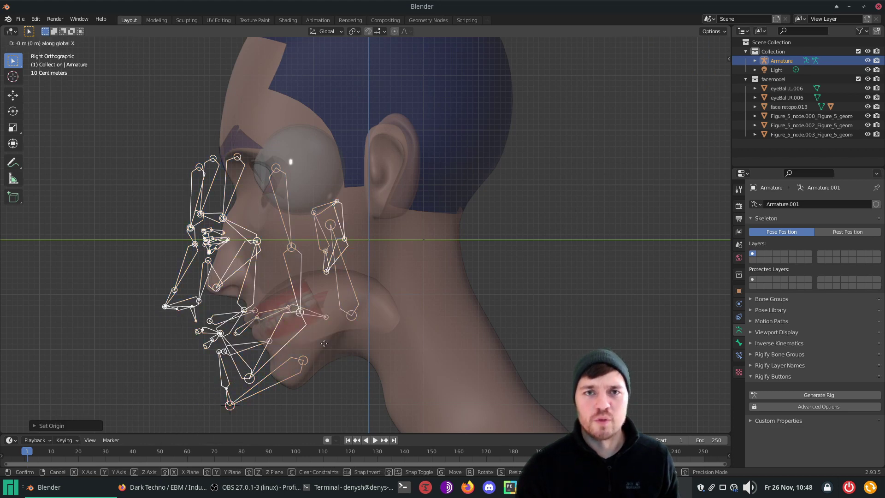
# Move the armature so its origin sits at the model's chin, and rotate and scale it to fit the head
pyautogui.press('g')
pyautogui.click(358, 300)
pyautogui.press('r')
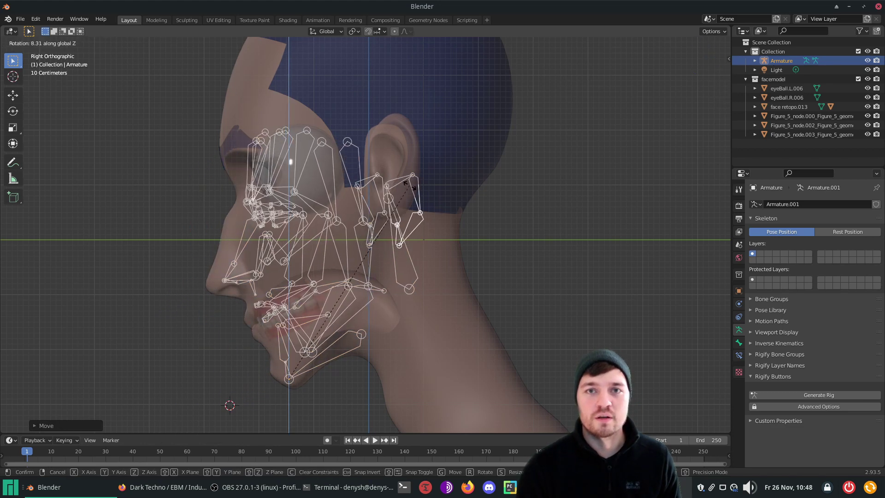
pyautogui.click(415, 185)
pyautogui.press('s')
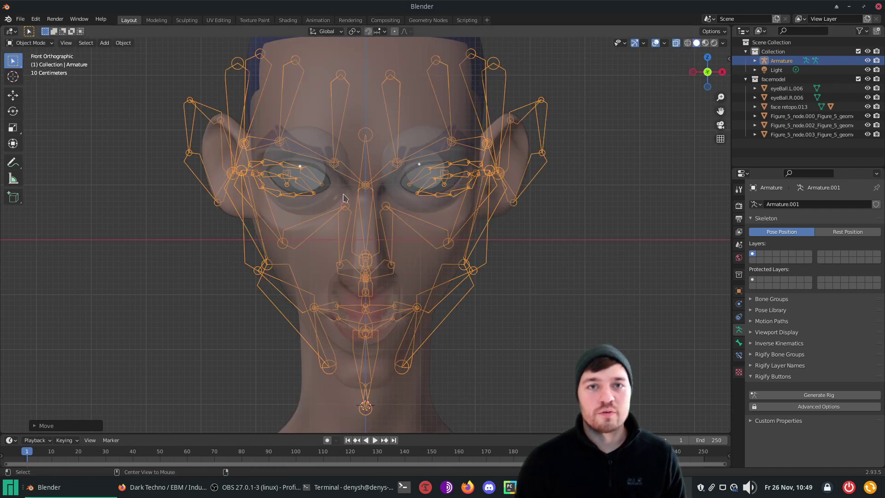
# Unhide the hair mesh and turn off X-ray display to check how the armature fits the head
pyautogui.hotkey('alt', 'h')
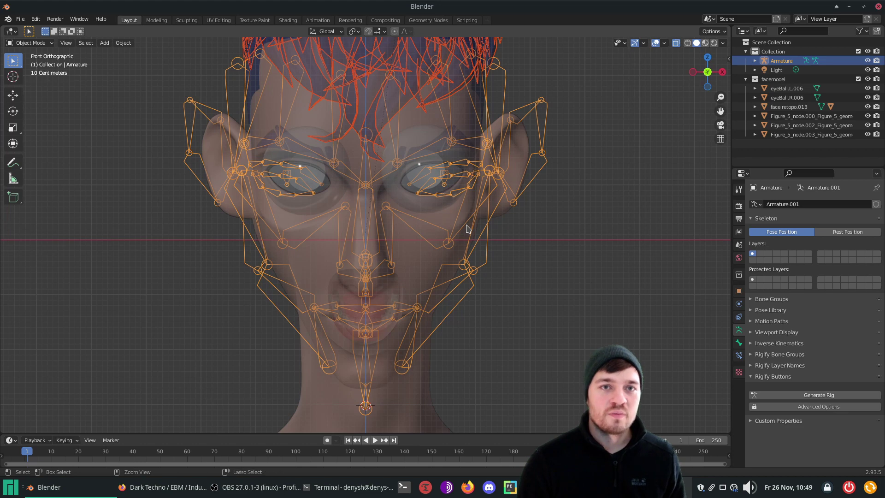
pyautogui.click(521, 198)
pyautogui.click(529, 188)
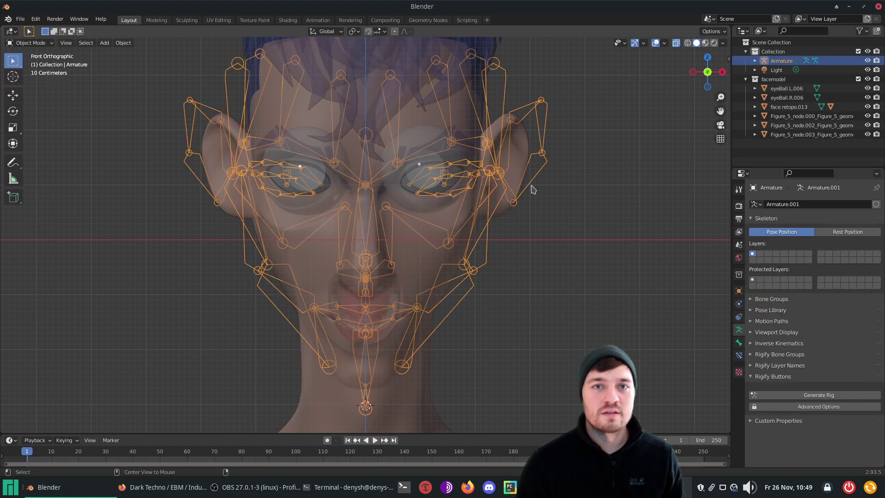
pyautogui.moveTo(571, 205); pyautogui.dragTo(532, 217, button='middle')
pyautogui.click(677, 43)
# Narrow the armature by scaling it along the X axis to about 0.88
pyautogui.scroll(-4, 476, 217)
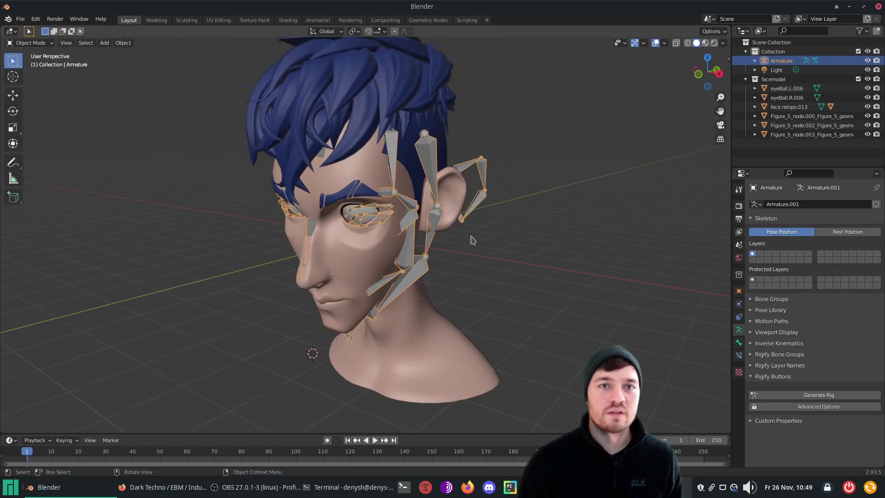
pyautogui.moveTo(473, 240); pyautogui.dragTo(571, 259, button='middle')
pyautogui.press('s')
pyautogui.press('x')
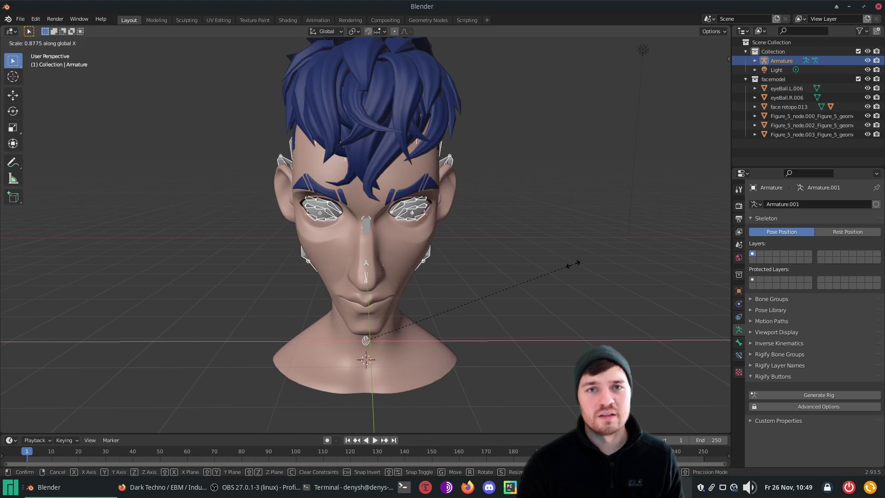
pyautogui.click(572, 268)
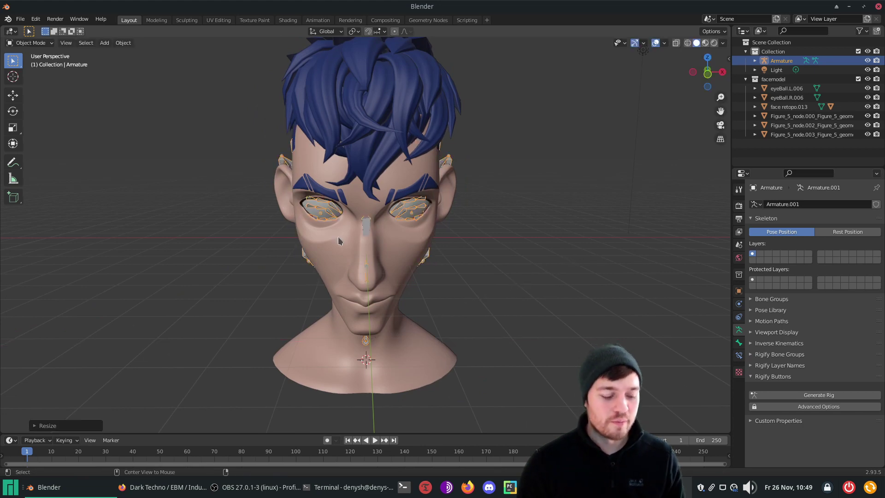
# Hide the facemodel collection, and in armature edit mode hide the face bone and the master jaw bone
pyautogui.click(867, 79)
pyautogui.moveTo(424, 230); pyautogui.dragTo(288, 232, button='middle')
pyautogui.press('Tab')
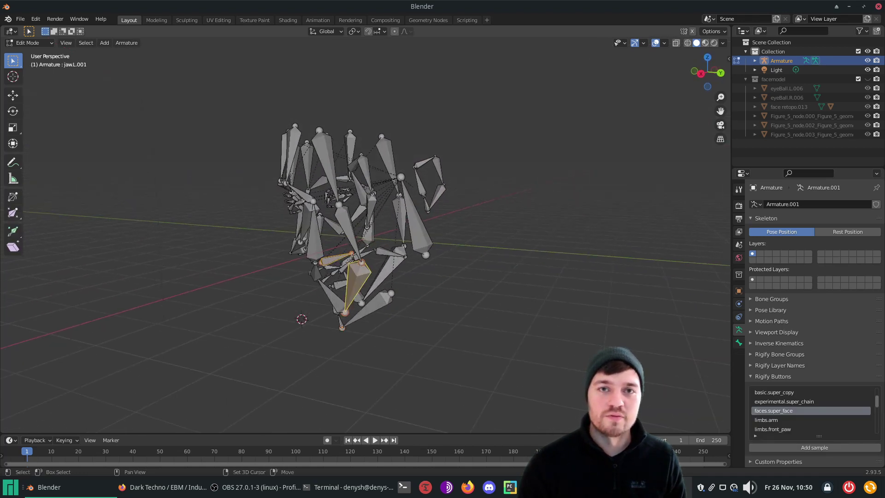
pyautogui.keyDown('shift'); pyautogui.click(357, 280); pyautogui.keyUp('shift')
pyautogui.moveTo(357, 280); pyautogui.dragTo(322, 339, button='middle')
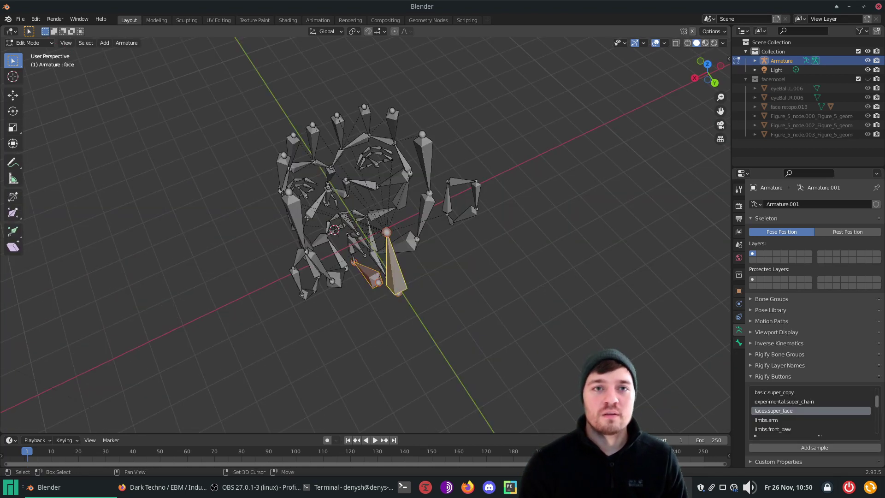
pyautogui.press('h')
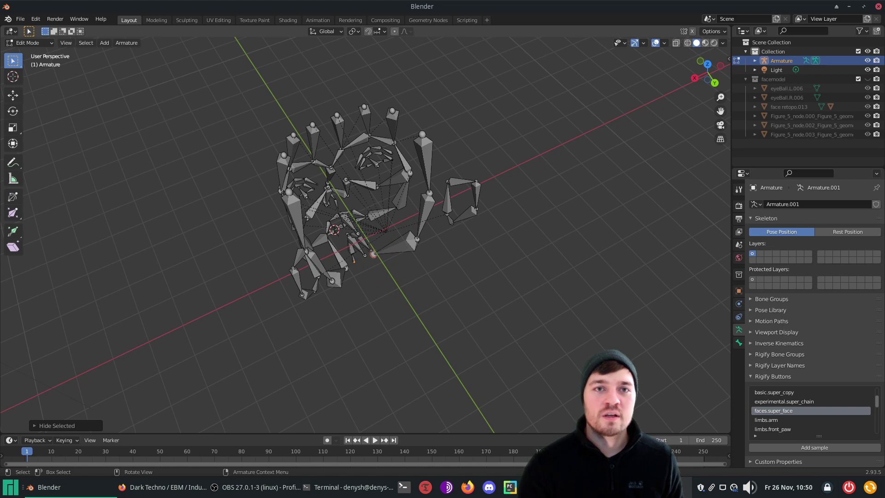
# Hide the ear bones of the armature
pyautogui.moveTo(322, 339); pyautogui.dragTo(353, 318, button='middle')
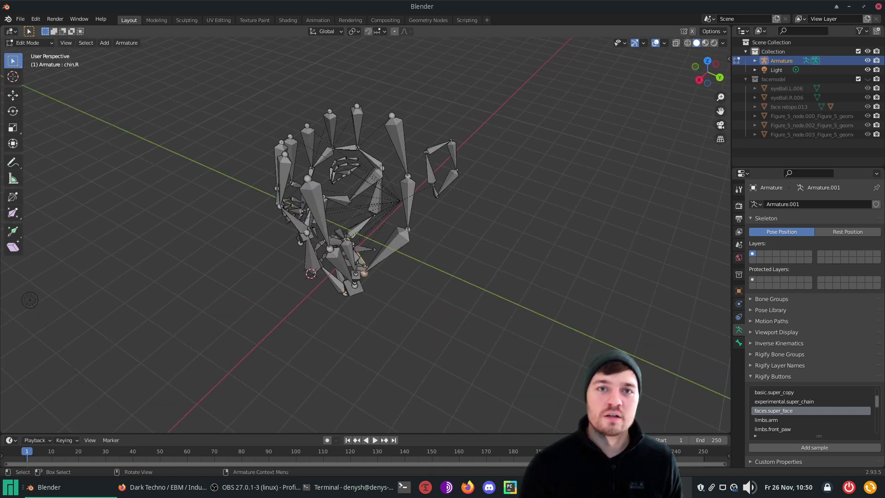
pyautogui.moveTo(494, 217); pyautogui.dragTo(424, 138)
pyautogui.press('h')
pyautogui.moveTo(424, 138); pyautogui.dragTo(507, 104, button='middle')
pyautogui.moveTo(437, 147); pyautogui.dragTo(471, 193)
pyautogui.press('h')
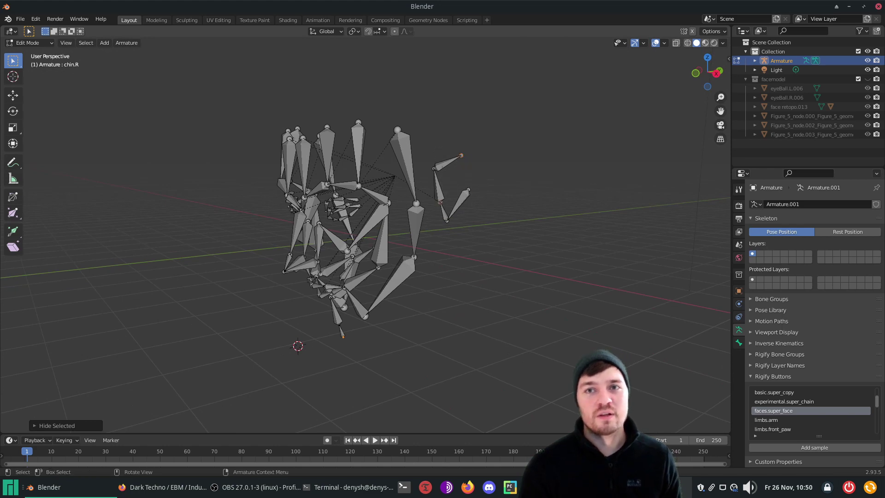
pyautogui.moveTo(508, 278); pyautogui.dragTo(430, 158)
pyautogui.press('h')
pyautogui.click(447, 162)
pyautogui.press('h')
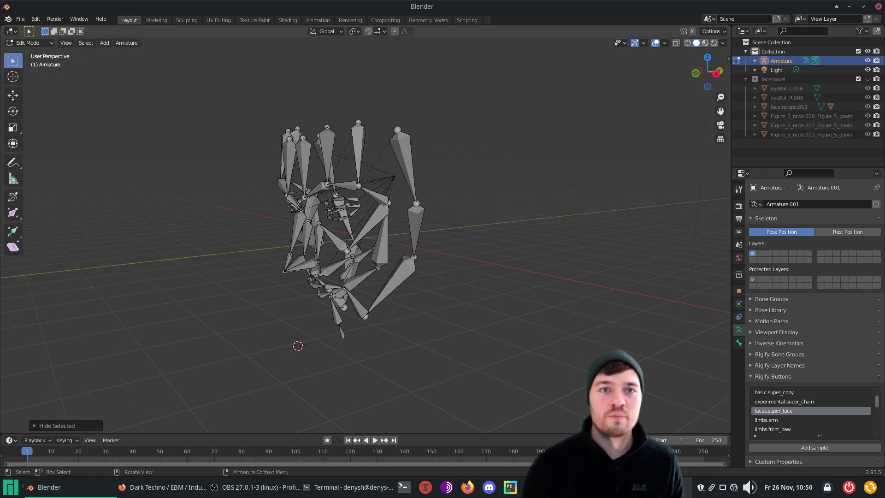
# Show the facemodel collection again and view the armature in edit mode with X-ray from the front
pyautogui.moveTo(448, 163); pyautogui.dragTo(521, 161, button='middle')
pyautogui.press('Tab')
pyautogui.click(868, 80)
pyautogui.press('Tab')
pyautogui.hotkey('alt', 'z')
pyautogui.press('KP_1')
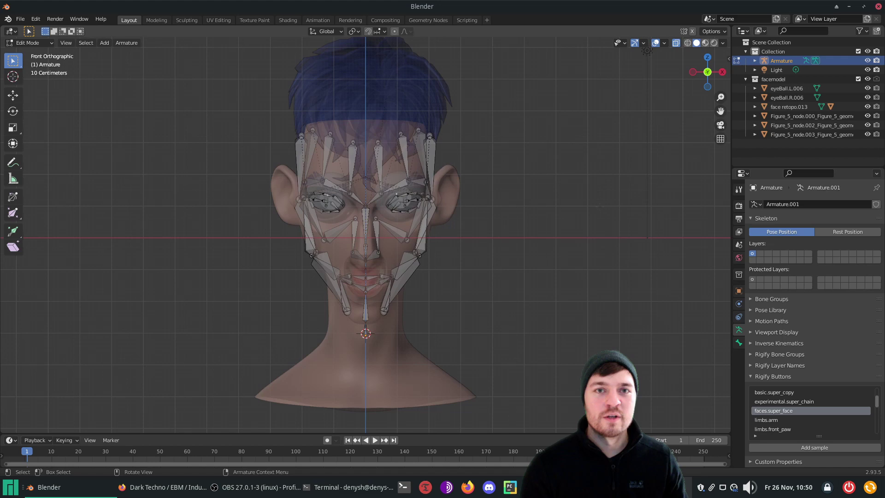
# Scale all visible bones to fit the face and turn on X-axis mirror editing
pyautogui.press('a')
pyautogui.press('s')
pyautogui.click(563, 238)
pyautogui.press('KP_3')
pyautogui.scroll(2, 553, 237)
pyautogui.click(694, 32)
pyautogui.click(251, 335)
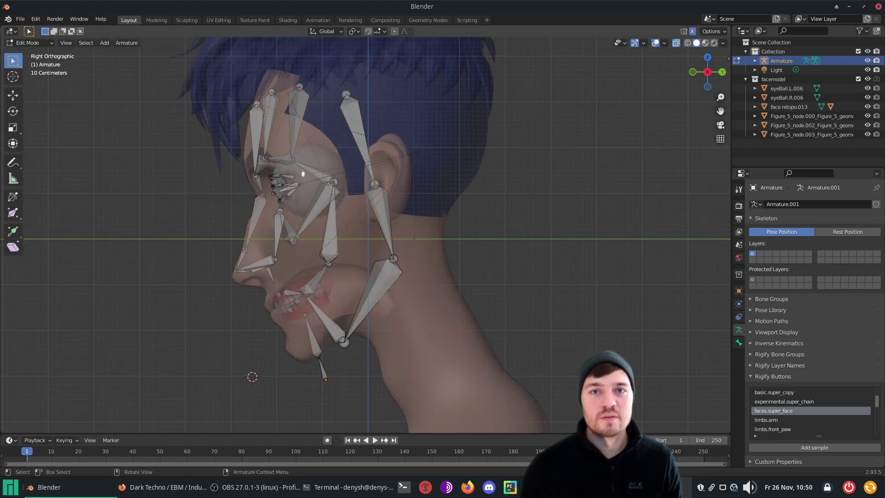
# Select the lip bone joints in side view and move them onto the model's lips
pyautogui.scroll(4, 251, 335)
pyautogui.click(310, 251)
pyautogui.keyDown('shift'); pyautogui.click(339, 247); pyautogui.keyUp('shift')
pyautogui.keyDown('shift'); pyautogui.click(350, 263); pyautogui.keyUp('shift')
pyautogui.keyDown('shift'); pyautogui.click(339, 279); pyautogui.keyUp('shift')
pyautogui.press('g')
pyautogui.click(320, 296)
# Move the chin bone joints and the lower jaw joint to follow the model's chin and jaw contour
pyautogui.click(380, 348)
pyautogui.press('g')
pyautogui.keyDown('shift'); pyautogui.moveTo(352, 392); pyautogui.dragTo(358, 331, button='middle'); pyautogui.keyUp('shift')
pyautogui.press('g')
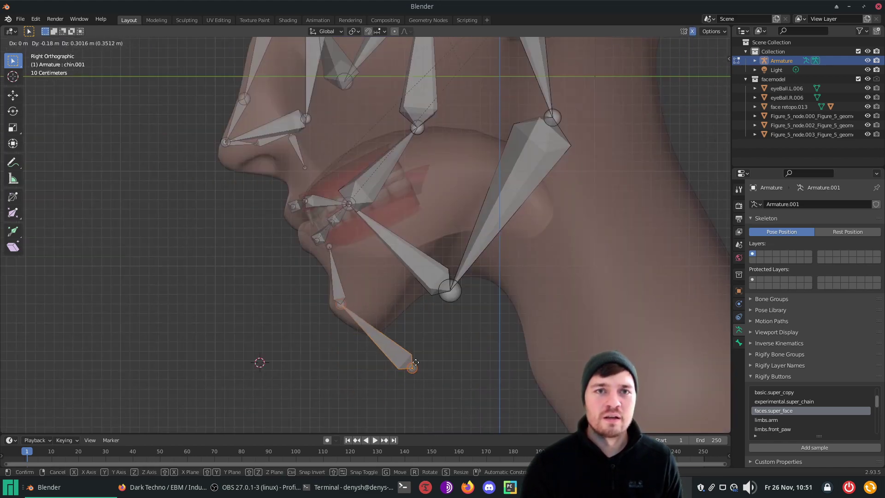
pyautogui.click(450, 290)
pyautogui.press('g')
pyautogui.click(431, 280)
# Lower the upper end of the temple.L bone beside the ear and reposition the jaw joints in side view
pyautogui.scroll(-2, 432, 280)
pyautogui.keyDown('shift'); pyautogui.moveTo(415, 184); pyautogui.dragTo(289, 332, button='middle'); pyautogui.keyUp('shift')
pyautogui.click(322, 69)
pyautogui.press('g')
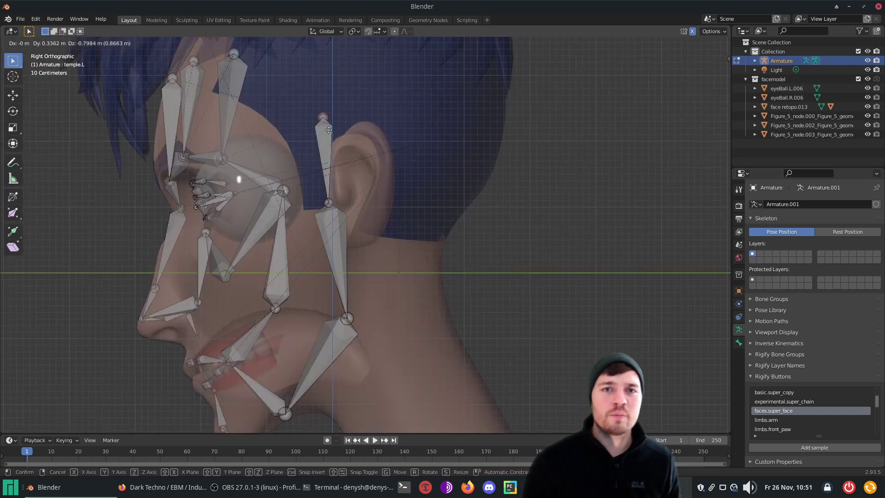
pyautogui.click(345, 333)
pyautogui.press('g')
pyautogui.click(284, 414)
pyautogui.press('g')
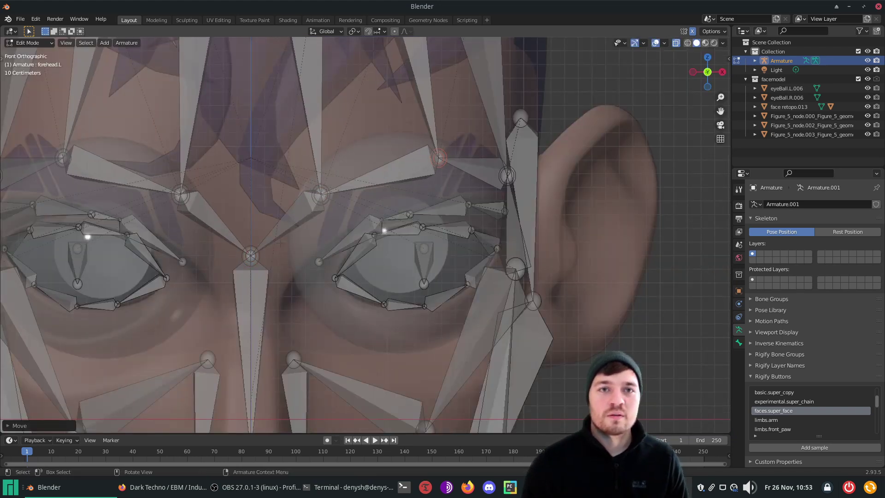
# In front view, move the chin end joint and the lower and outer jaw joints to fit the jawline
pyautogui.scroll(-2, 281, 243)
pyautogui.keyDown('shift'); pyautogui.moveTo(280, 295); pyautogui.dragTo(375, 44, button='middle'); pyautogui.keyUp('shift')
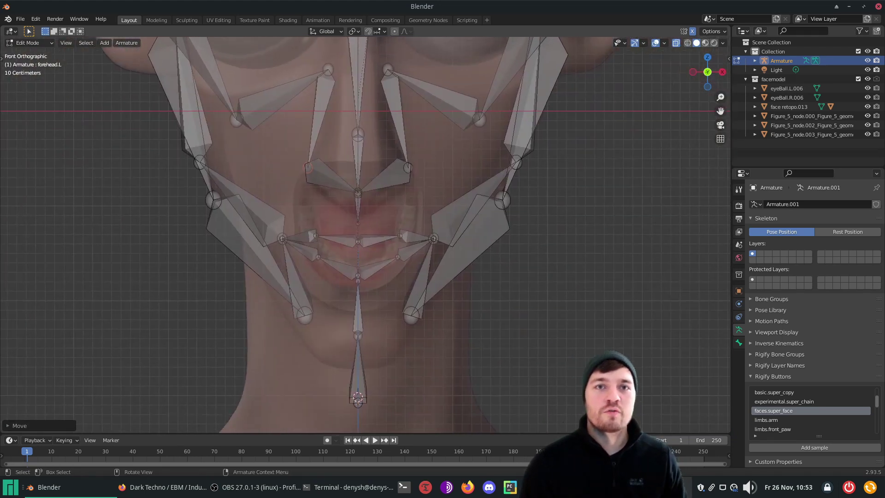
pyautogui.hotkey('alt', 'h')
pyautogui.moveTo(339, 385); pyautogui.dragTo(378, 415)
pyautogui.press('g')
pyautogui.click(305, 316)
pyautogui.press('g')
pyautogui.click(213, 200)
pyautogui.press('g')
# In side view, reposition the cheek.B.R bone joint to match the side of the face
pyautogui.scroll(-5, 231, 184)
pyautogui.moveTo(230, 184); pyautogui.dragTo(299, 198, button='middle')
pyautogui.press('KP_3')
pyautogui.moveTo(417, 126); pyautogui.dragTo(457, 189)
pyautogui.press('g')
pyautogui.click(418, 171)
pyautogui.press('KP_1')
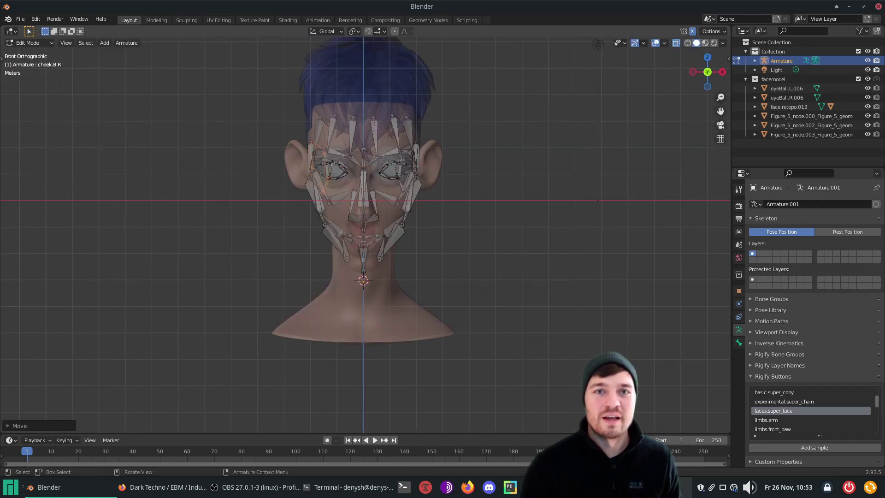
pyautogui.moveTo(383, 185); pyautogui.dragTo(353, 207, button='middle')
pyautogui.press('KP_7')
pyautogui.press('g')
pyautogui.press('Escape')
pyautogui.press('KP_3')
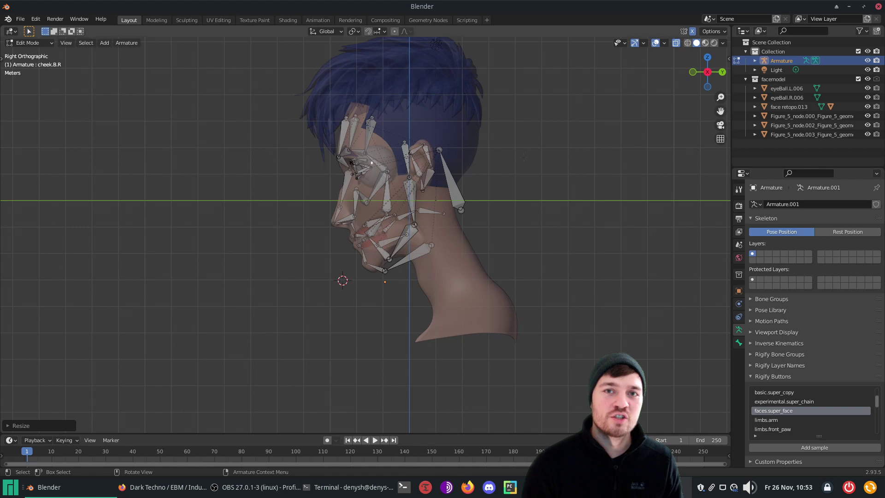
# In side view, rotate the face bone at the back of the head and reposition its joints
pyautogui.click(454, 186)
pyautogui.scroll(5, 524, 185)
pyautogui.press('r')
pyautogui.click(352, 385)
pyautogui.press('g')
pyautogui.click(468, 322)
pyautogui.click(362, 356)
pyautogui.press('g')
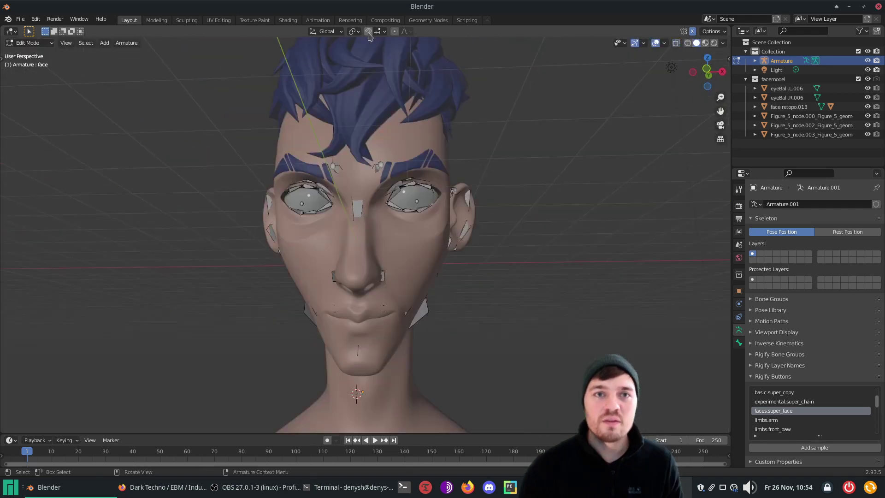
# Enable snapping and set the snap target to Vertex
pyautogui.click(377, 32)
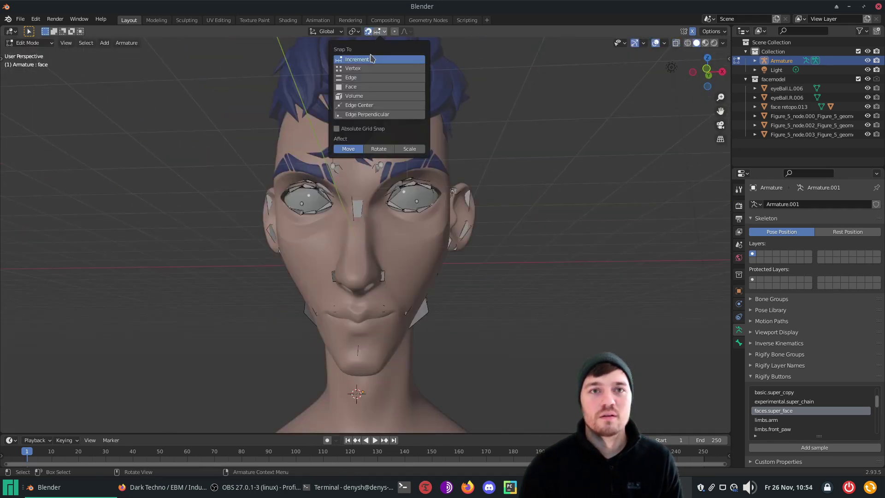
pyautogui.click(355, 77)
pyautogui.click(384, 31)
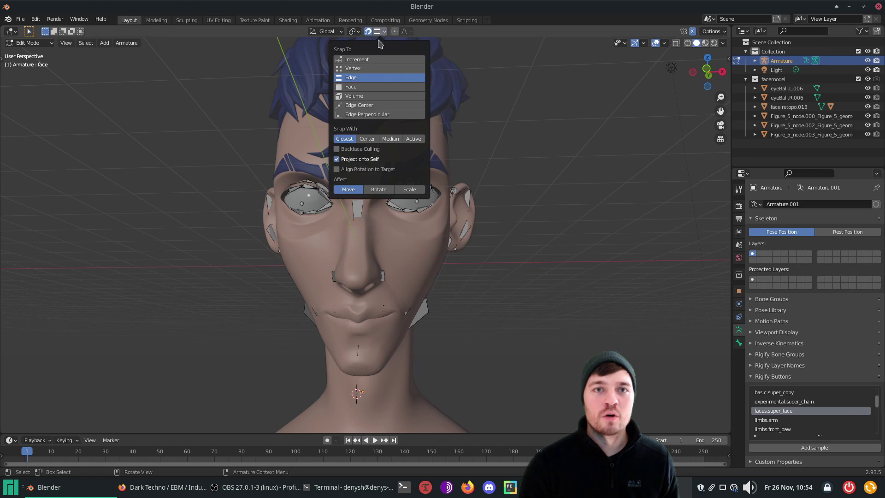
pyautogui.click(355, 65)
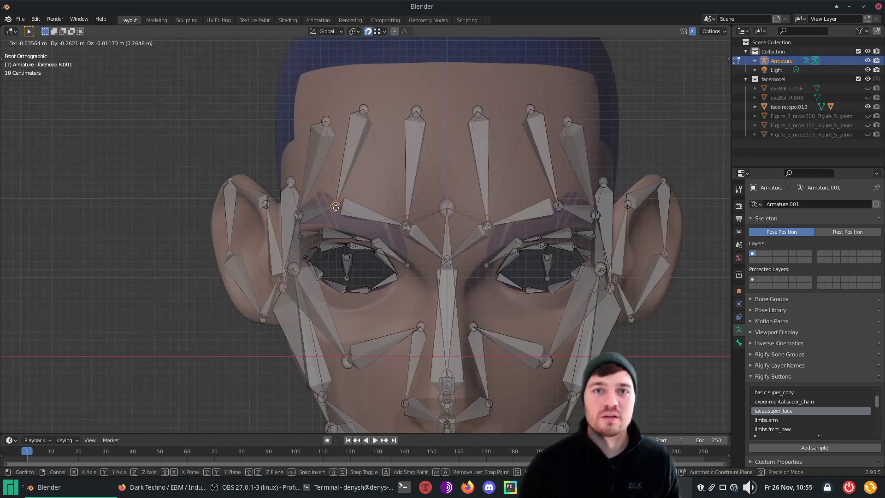
# In front view, snap the outer and inner eyebrow joints of the right forehead bones onto the face mesh's vertices
pyautogui.click(335, 207)
pyautogui.click(407, 226)
pyautogui.press('g')
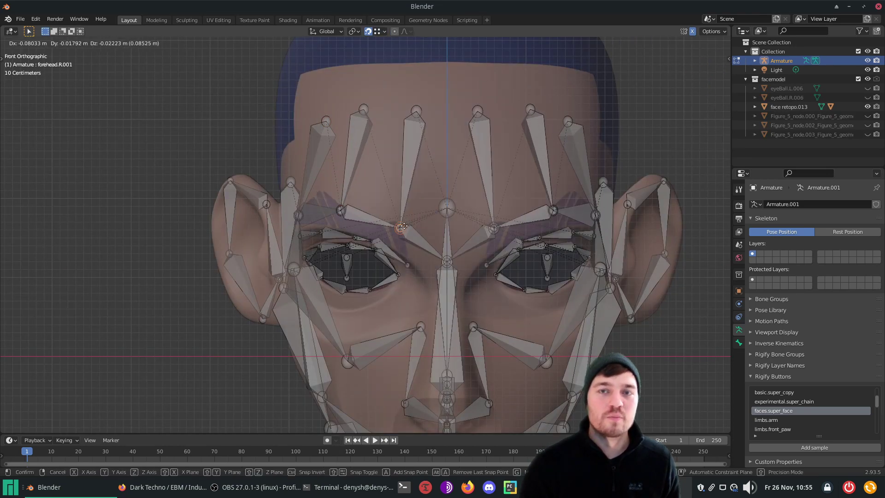
pyautogui.click(407, 226)
pyautogui.keyDown('shift'); pyautogui.moveTo(407, 226); pyautogui.dragTo(445, 132, button='middle'); pyautogui.keyUp('shift')
pyautogui.moveTo(544, 295); pyautogui.dragTo(520, 318, button='middle')
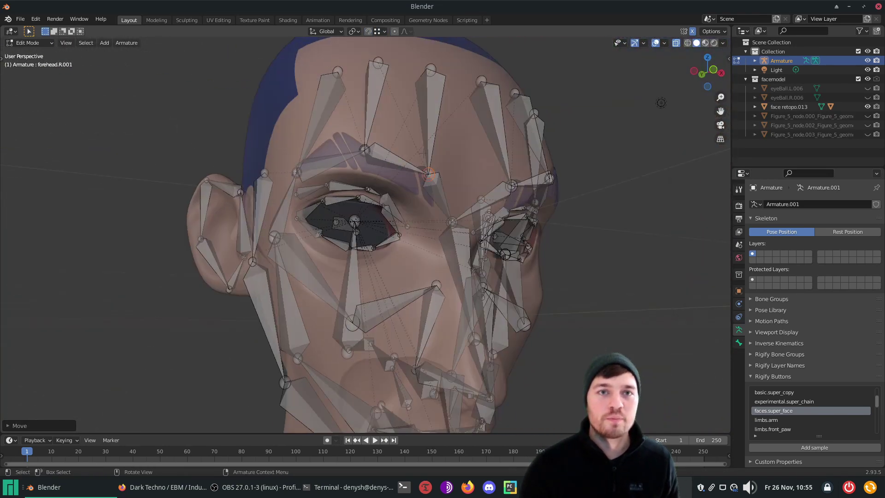
# Add the neighbouring right forehead bone to the selection and move it along the Y axis
pyautogui.keyDown('shift'); pyautogui.click(374, 104); pyautogui.keyUp('shift')
pyautogui.moveTo(405, 161); pyautogui.dragTo(475, 165, button='middle')
pyautogui.press('g')
pyautogui.press('y')
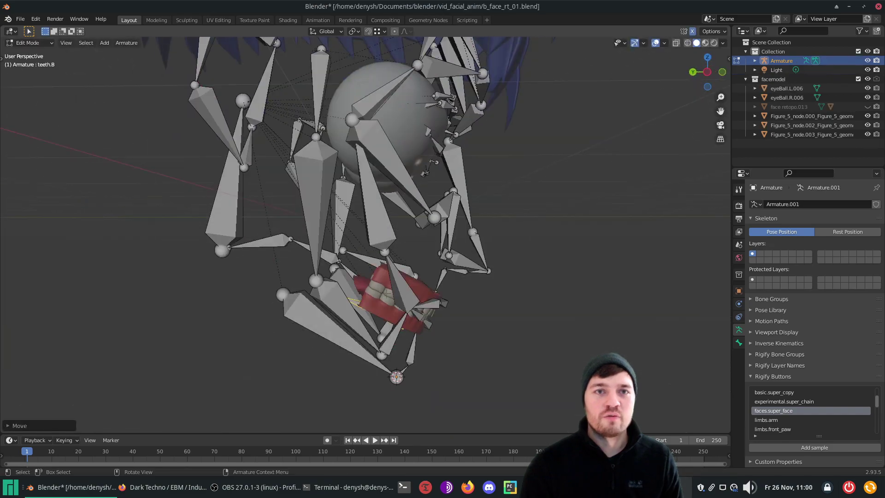
# Move the teeth.B bone along the X axis and tilt the teeth.T bone about X to match the teeth model
pyautogui.press('g')
pyautogui.press('x')
pyautogui.click(440, 301)
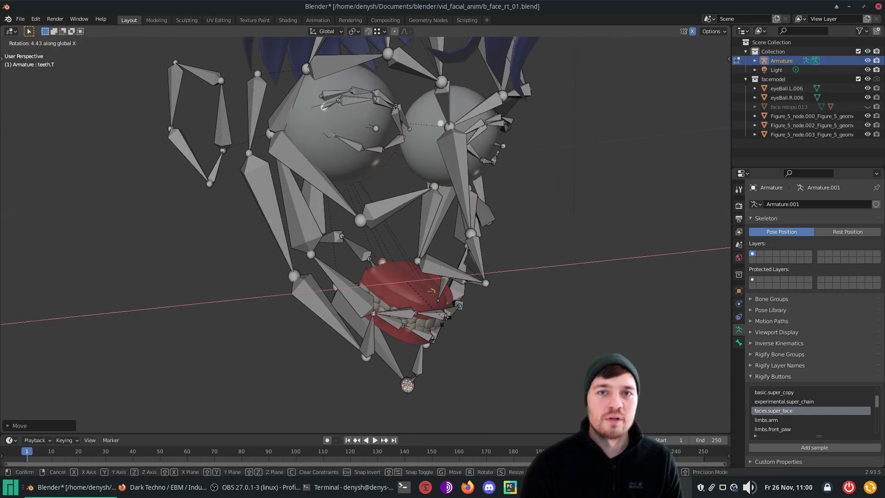
pyautogui.moveTo(368, 231); pyautogui.dragTo(464, 175, button='middle')
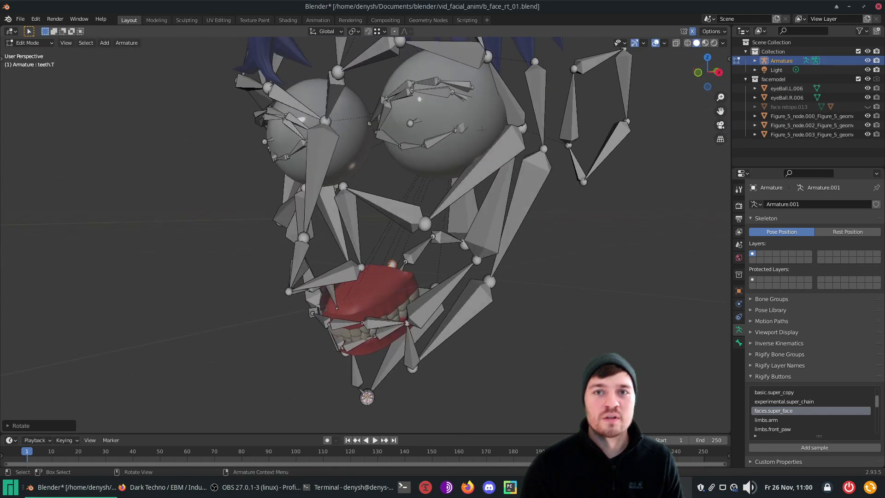
# Select the lid.B.L.003 bone's joints at the left eye and move them along the X axis
pyautogui.click(463, 96)
pyautogui.keyDown('shift'); pyautogui.click(463, 127); pyautogui.keyUp('shift')
pyautogui.moveTo(463, 111); pyautogui.dragTo(415, 138, button='middle')
pyautogui.press('g')
pyautogui.press('x')
pyautogui.click(318, 115)
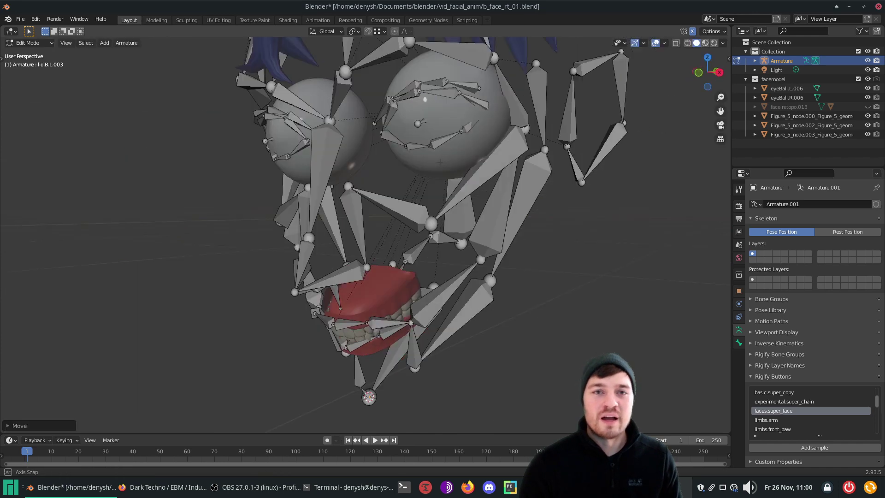
# Return to Object Mode with only the armature selected and save the file
pyautogui.press('Tab')
pyautogui.moveTo(553, 201); pyautogui.dragTo(452, 215, button='middle')
pyautogui.hotkey('alt', 'a')
pyautogui.click(452, 215)
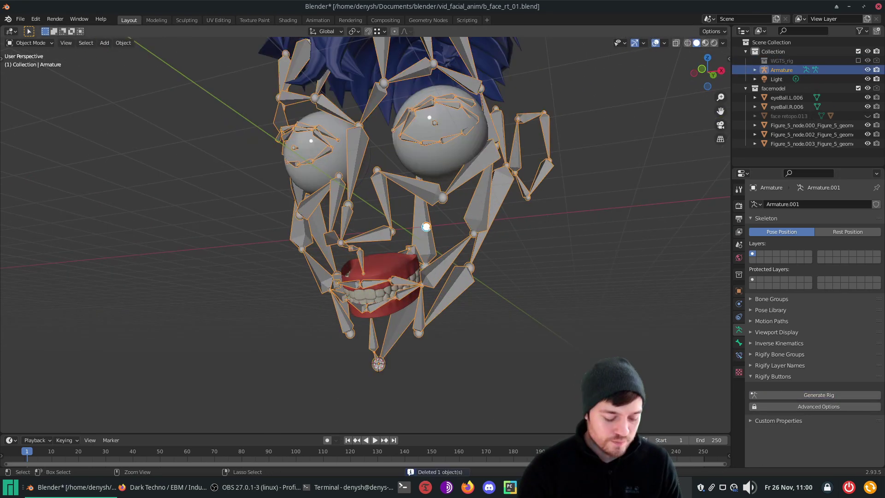
pyautogui.hotkey('ctrl', 's')
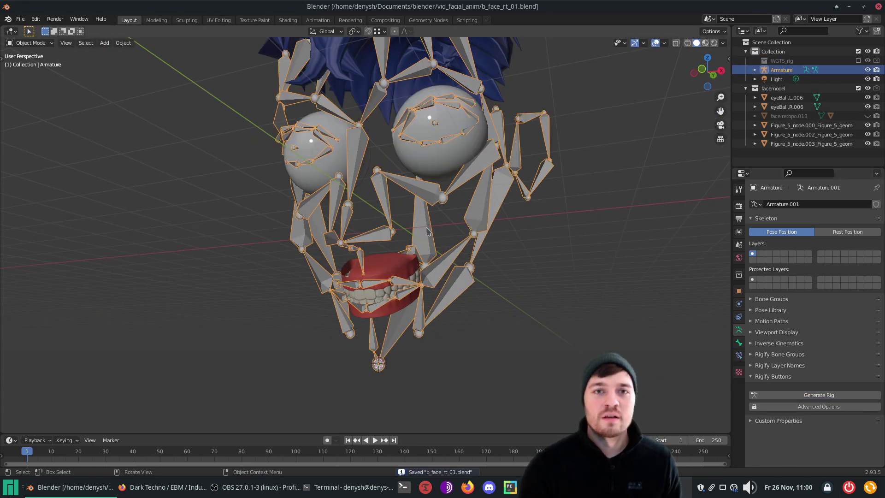
# Apply the armature object's location
pyautogui.press('a')
pyautogui.click(428, 232)
pyautogui.hotkey('alt', 'a')
pyautogui.click(428, 232)
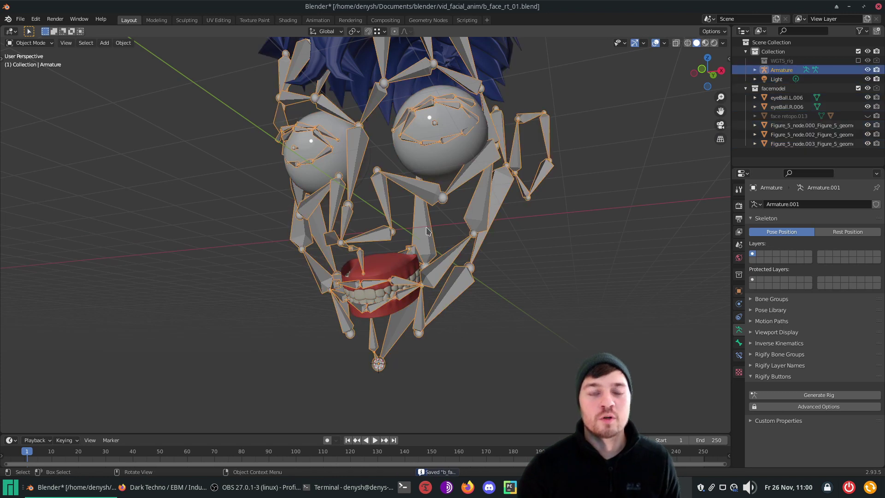
pyautogui.rightClick(426, 230)
pyautogui.hotkey('ctrl', 'a')
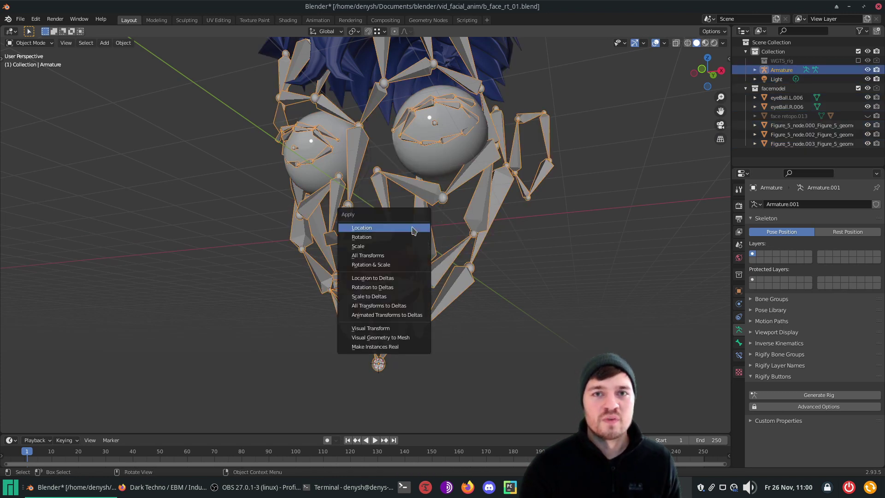
pyautogui.click(412, 231)
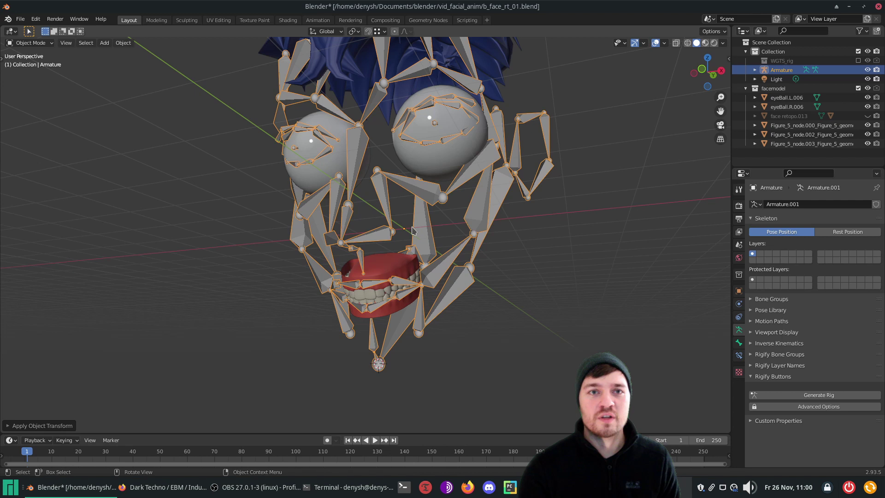
# Apply the armature object's rotation and scale
pyautogui.hotkey('ctrl', 'a')
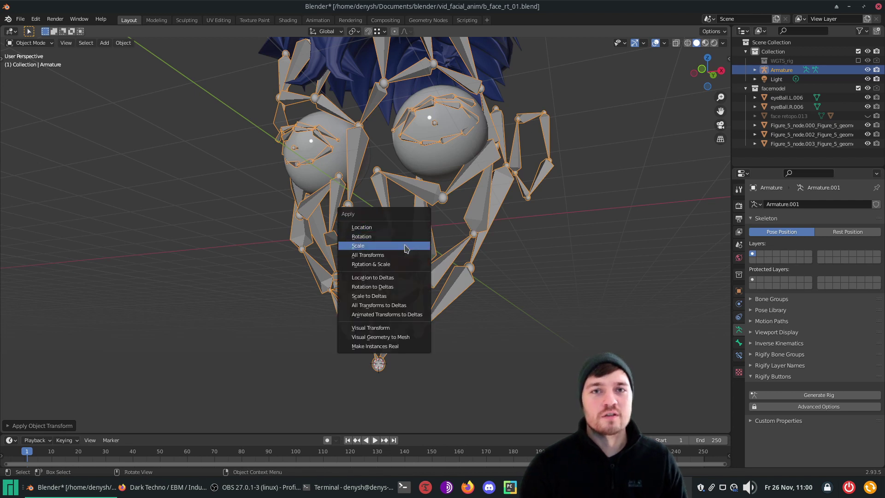
pyautogui.click(404, 240)
pyautogui.hotkey('ctrl', 'a')
pyautogui.click(405, 236)
pyautogui.hotkey('ctrl', 'a')
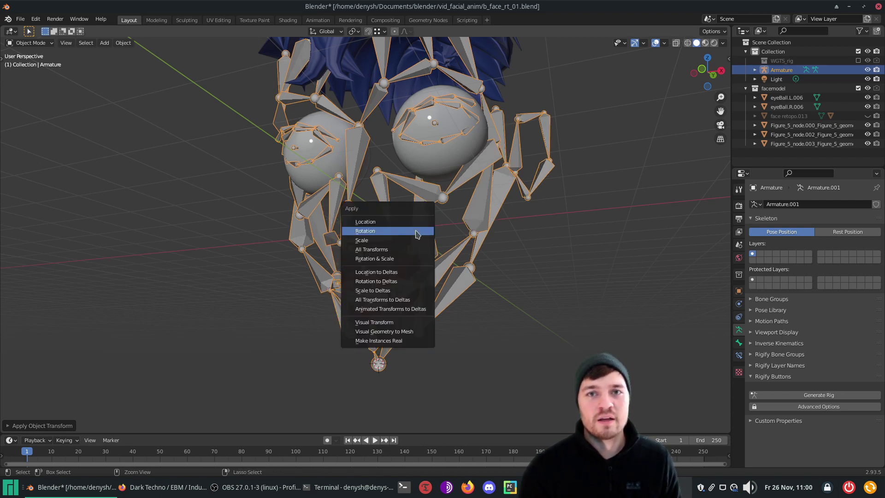
pyautogui.click(407, 250)
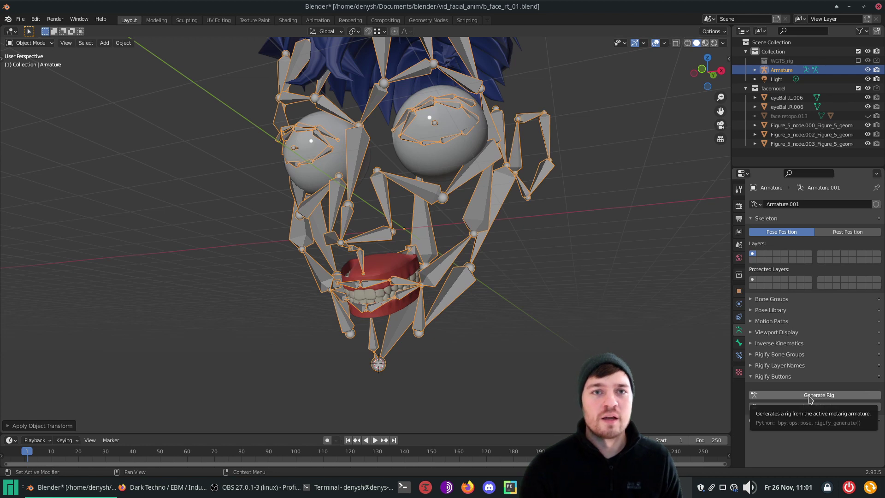
# Generate the Rigify rig from the face armature
pyautogui.click(810, 397)
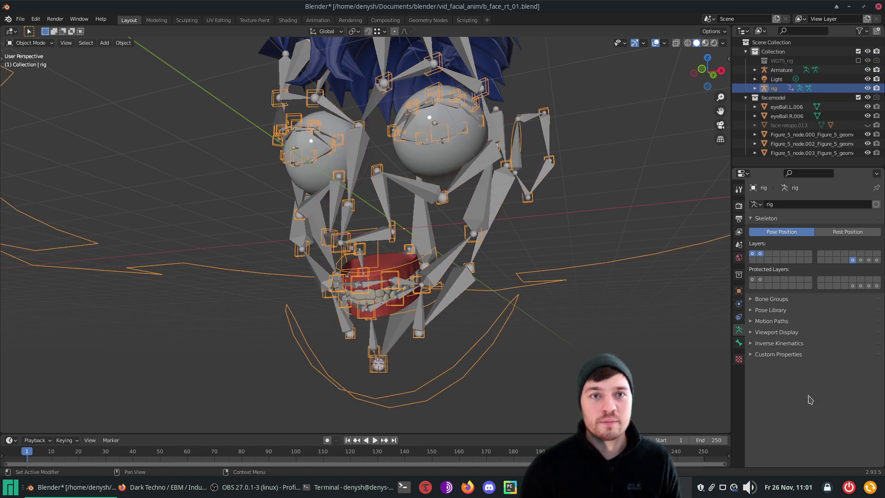
pyautogui.hotkey('ctrl', 'z')
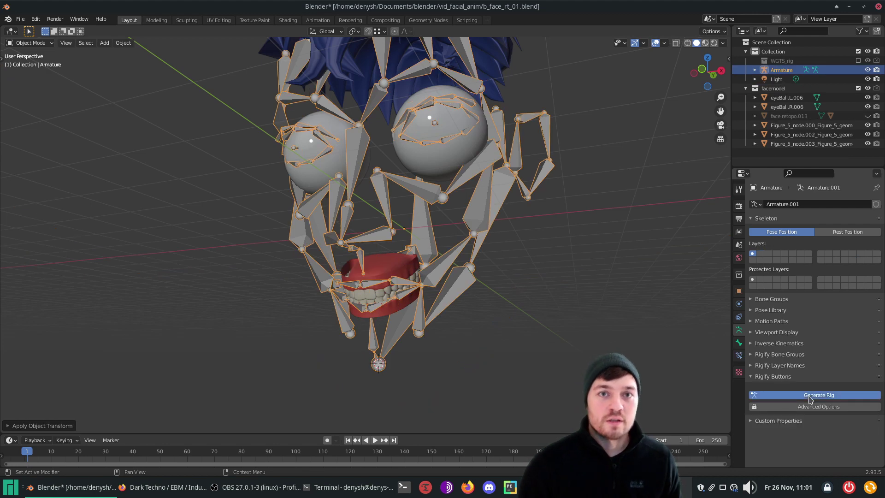
pyautogui.scroll(-5, 466, 173)
pyautogui.moveTo(466, 173); pyautogui.dragTo(536, 179, button='middle')
# Rename the original face armature as base:setup and hide it in the viewport
pyautogui.click(356, 216)
pyautogui.click(357, 224)
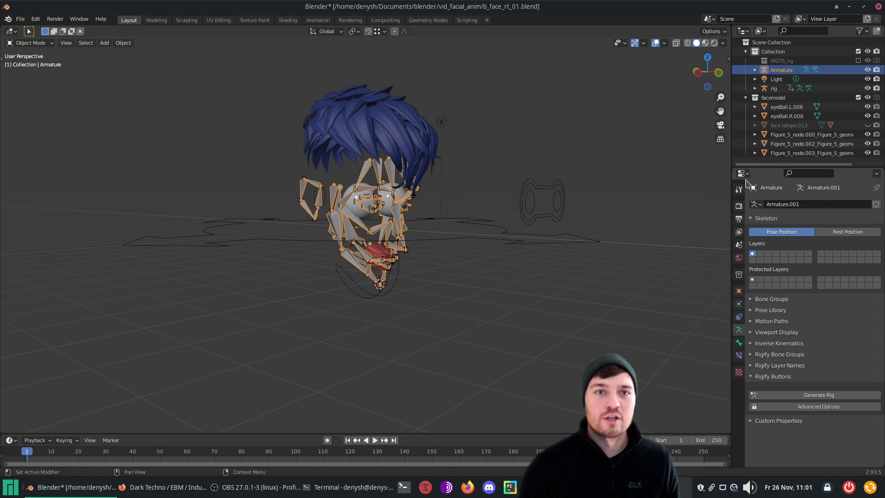
pyautogui.doubleClick(780, 68)
pyautogui.write('base:setu')
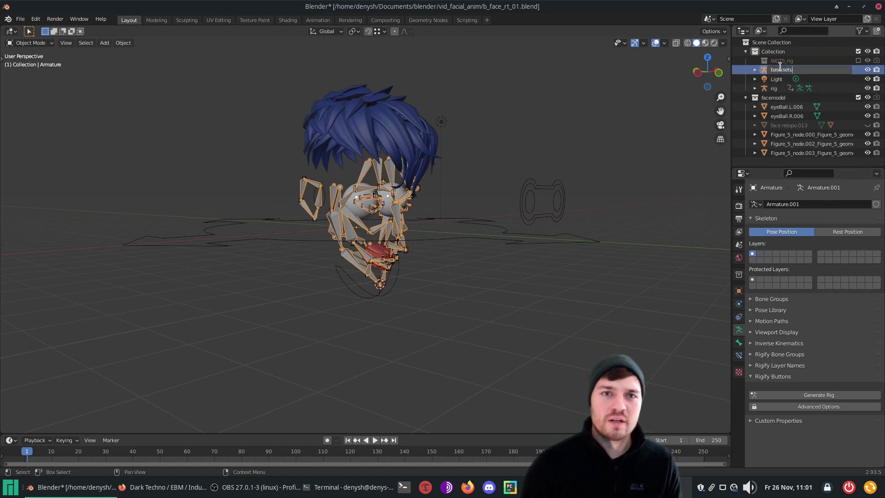
pyautogui.write('p')
pyautogui.press('Return')
pyautogui.click(868, 70)
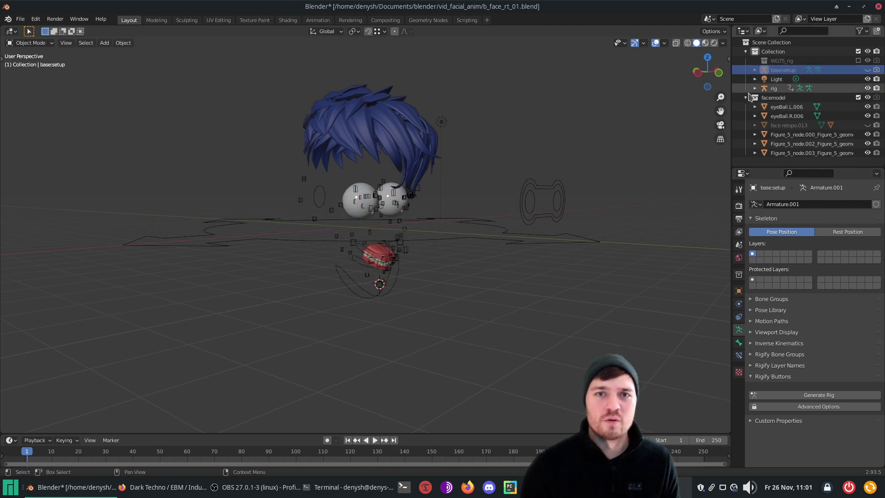
# Collapse the facemodel collection and rename the generated rig as control_rig
pyautogui.click(746, 98)
pyautogui.doubleClick(775, 88)
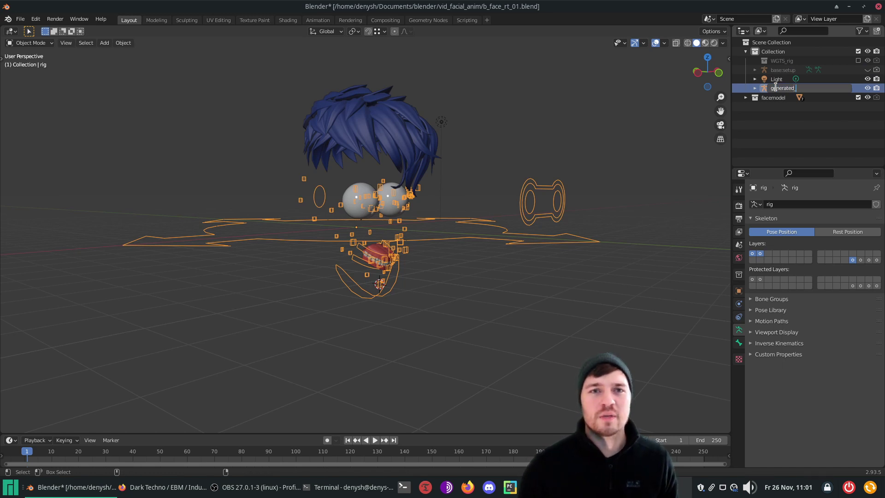
pyautogui.write('control_rig')
pyautogui.press('Return')
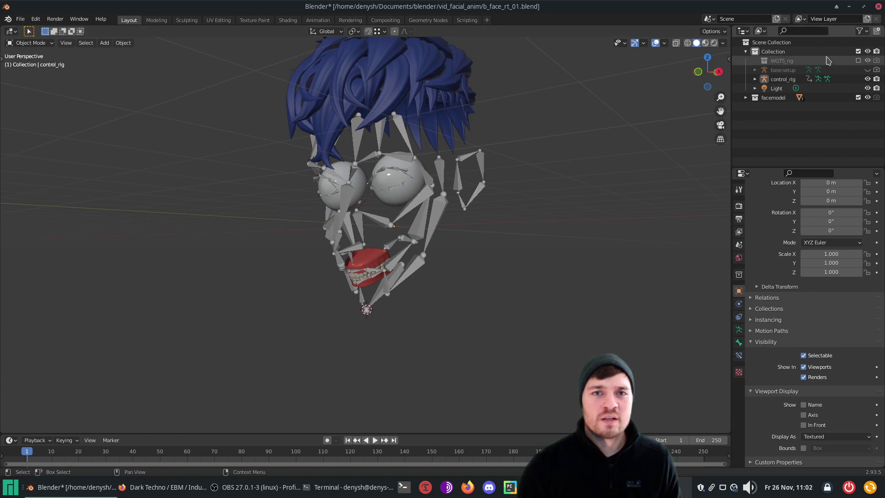
# Unhide the face retopo.013 mesh, and show the selected control_rig through the model with X-ray
pyautogui.click(746, 97)
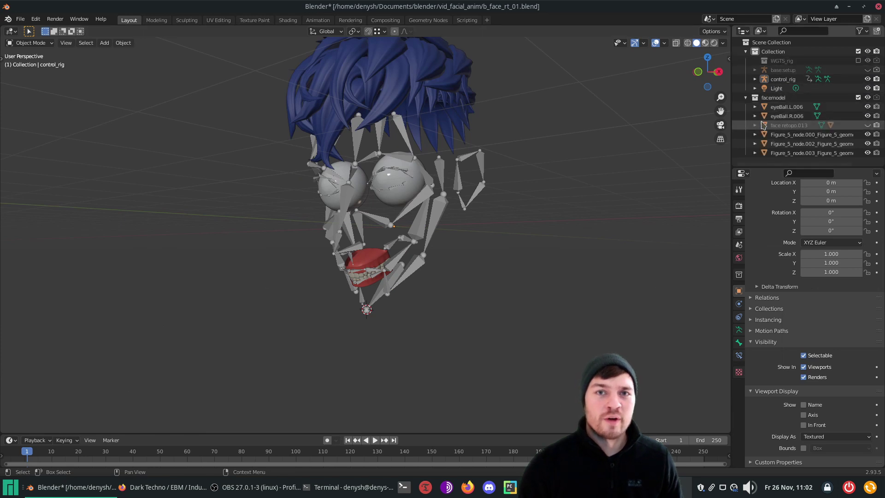
pyautogui.click(868, 125)
pyautogui.click(417, 240)
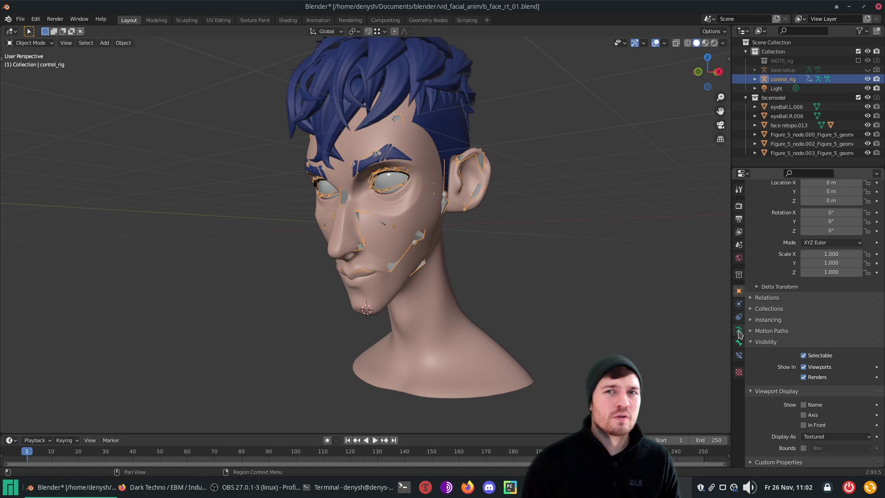
pyautogui.click(745, 97)
pyautogui.click(676, 42)
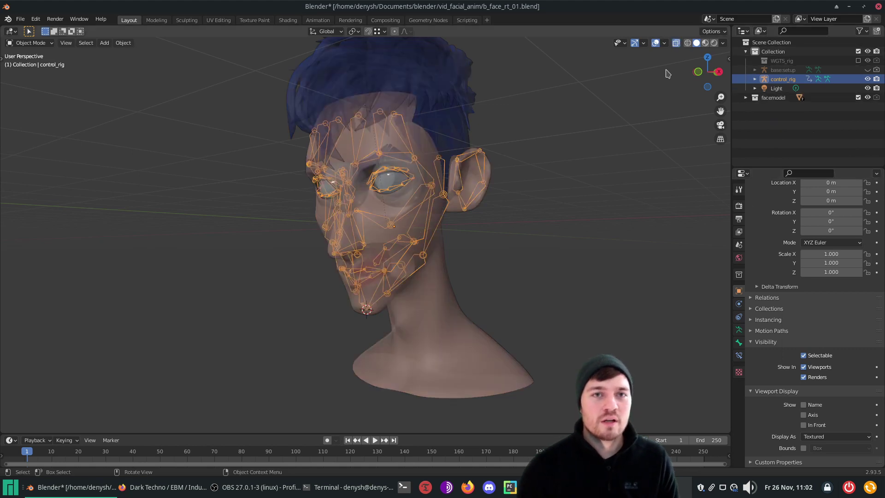
pyautogui.moveTo(666, 73); pyautogui.dragTo(553, 80, button='middle')
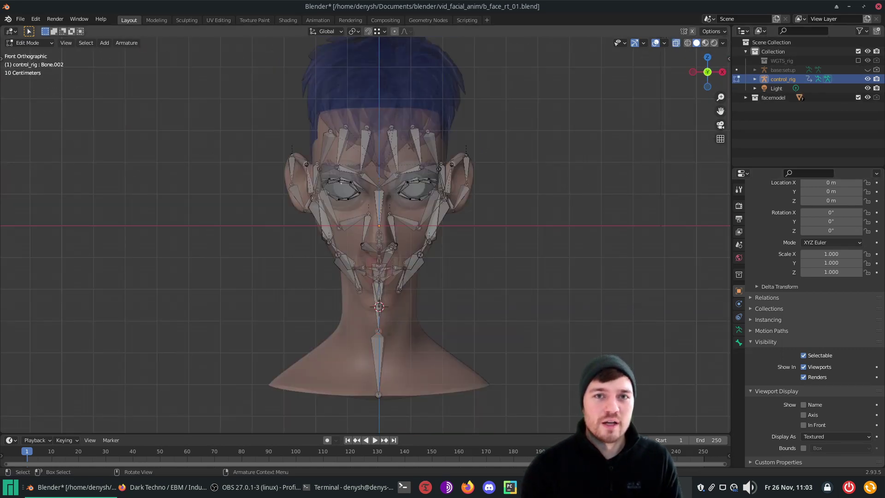
pyautogui.press('g')
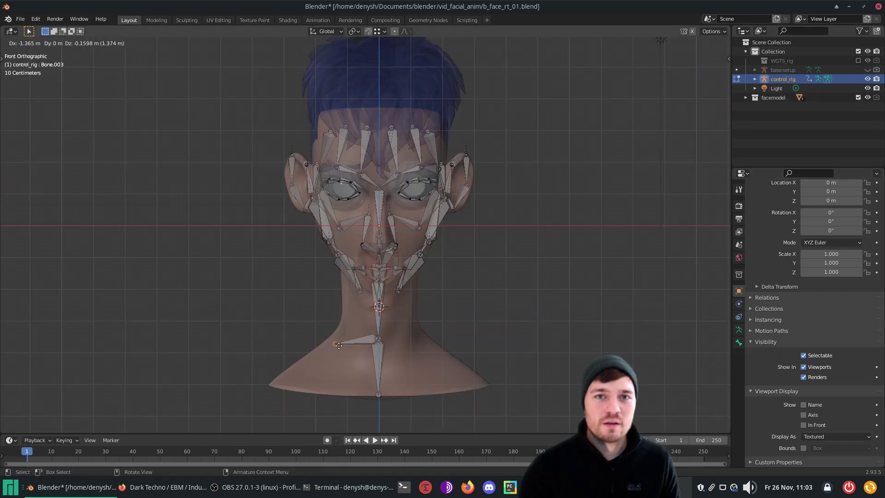
pyautogui.click(338, 346)
pyautogui.press('e')
pyautogui.hotkey('ctrl', 'z')
# With X-axis mirroring enabled, extrude two chained bones from the neck joint out across the shoulders on both sides
pyautogui.click(692, 32)
pyautogui.press('e')
pyautogui.click(333, 343)
pyautogui.press('e')
pyautogui.click(285, 380)
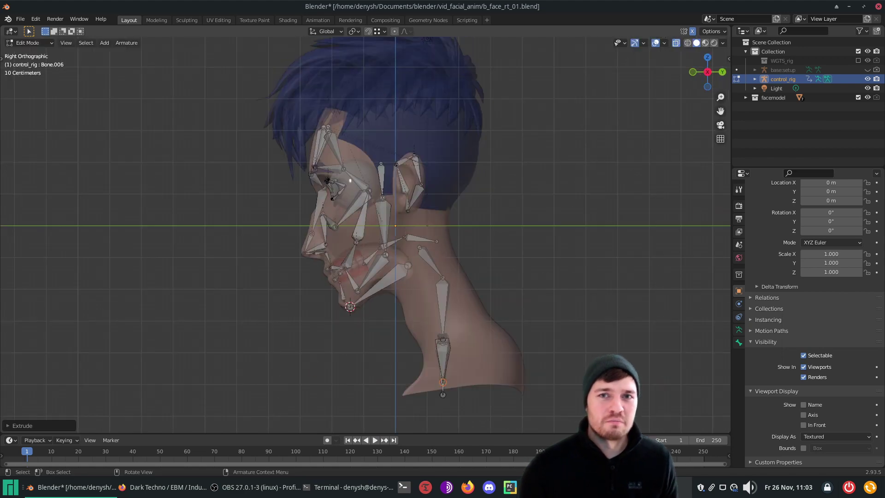
pyautogui.press('y')
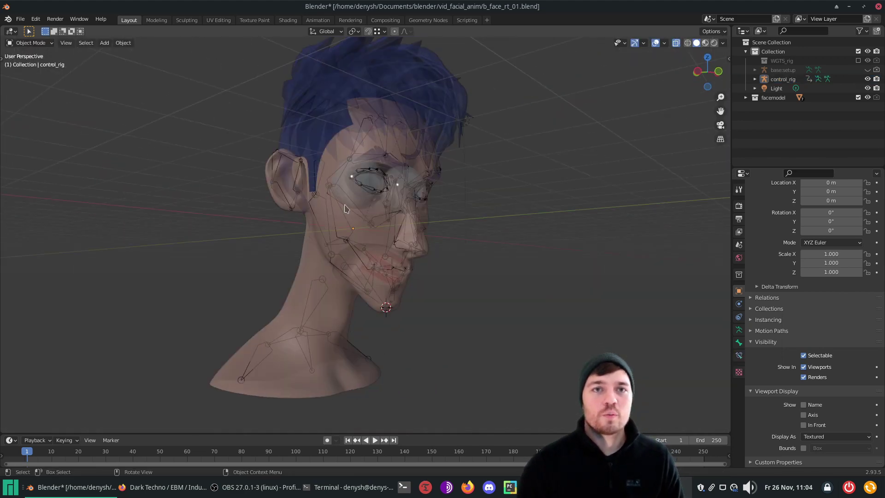
# Parent the head mesh to control_rig using Armature Deform With Automatic Weights
pyautogui.click(348, 212)
pyautogui.keyDown('shift'); pyautogui.click(336, 238); pyautogui.keyUp('shift')
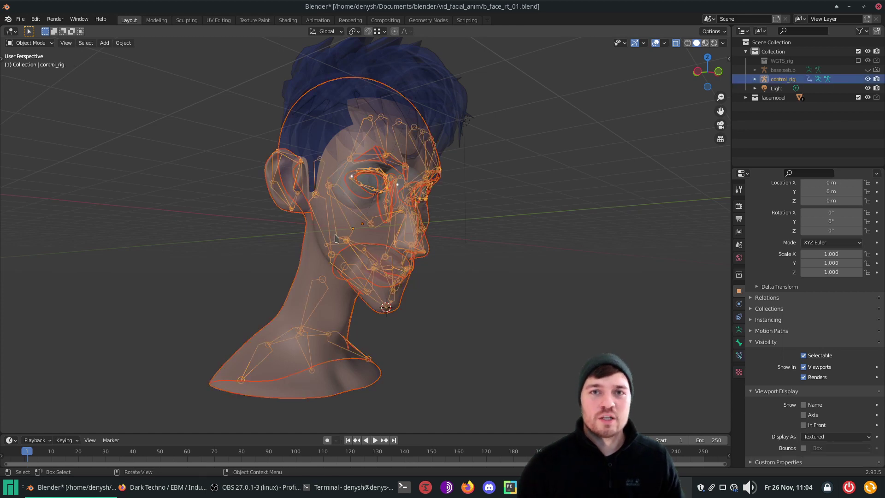
pyautogui.hotkey('ctrl', 'p')
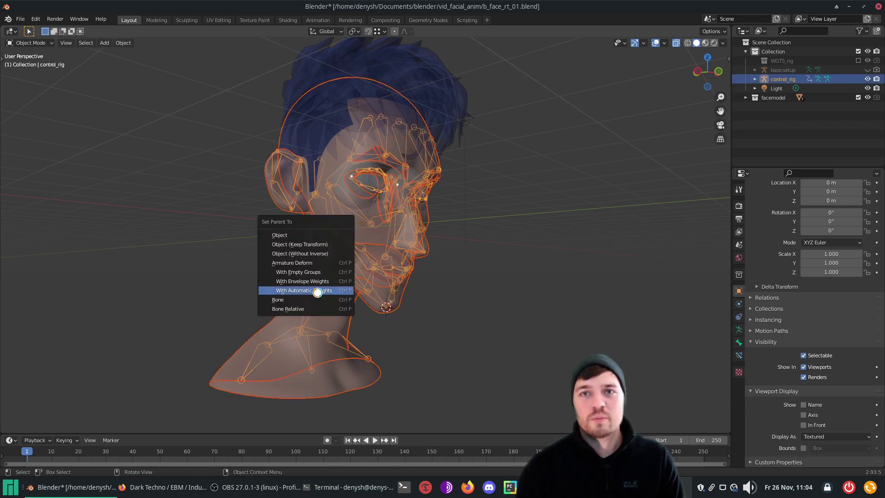
pyautogui.click(318, 292)
pyautogui.scroll(1, 369, 299)
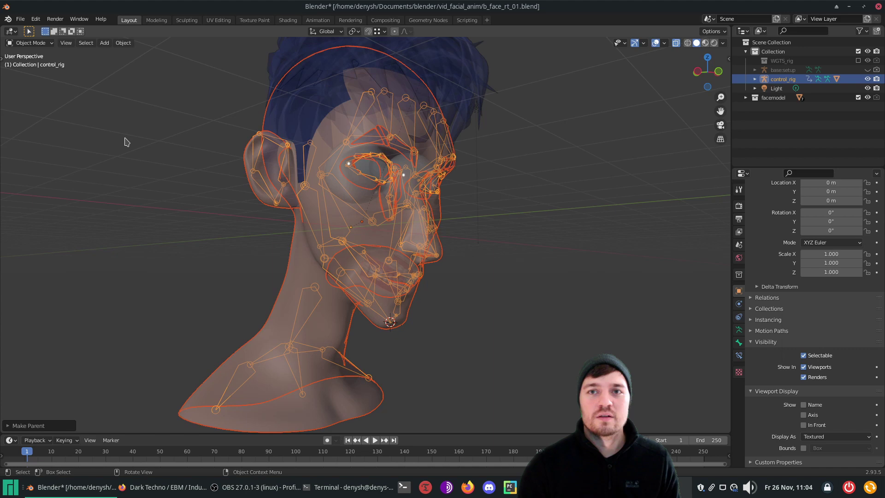
# Turn off X-ray and put control_rig into Pose Mode with its armature data properties shown
pyautogui.click(676, 43)
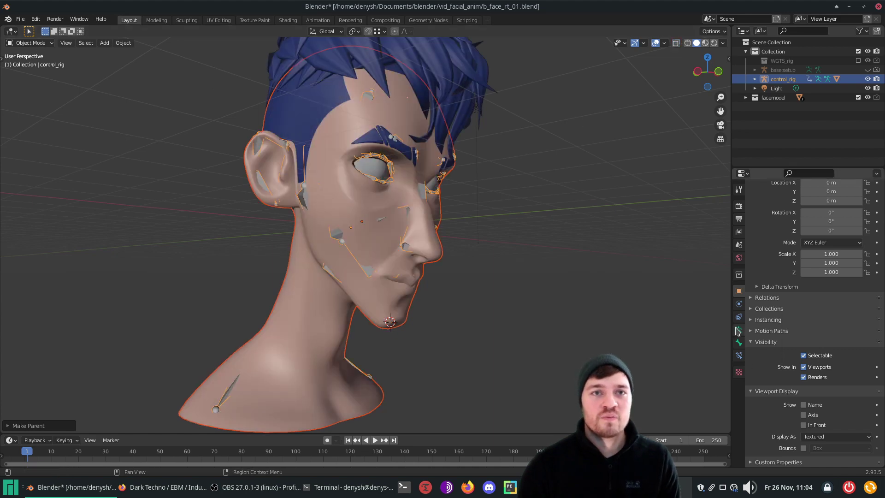
pyautogui.click(676, 43)
pyautogui.click(676, 43)
pyautogui.click(31, 43)
pyautogui.click(33, 73)
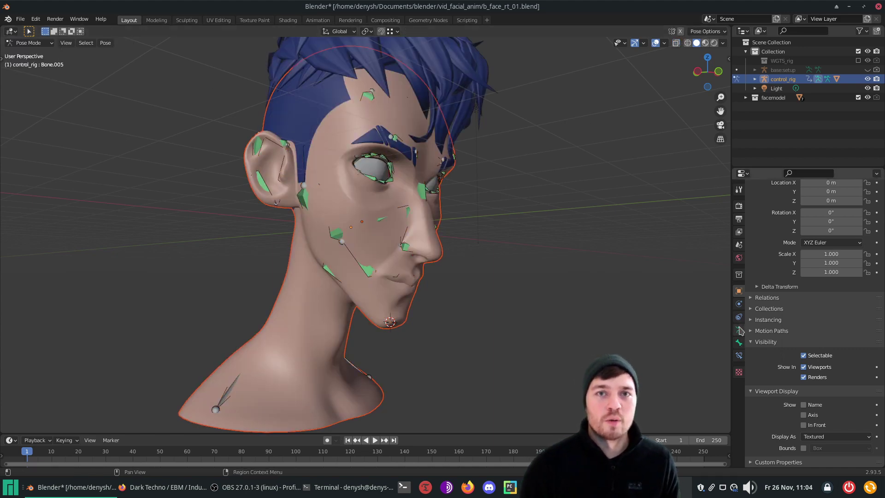
pyautogui.click(739, 330)
# Test the jaw_master control below the chin with trial rotations, cancelling each one
pyautogui.click(397, 341)
pyautogui.press('r')
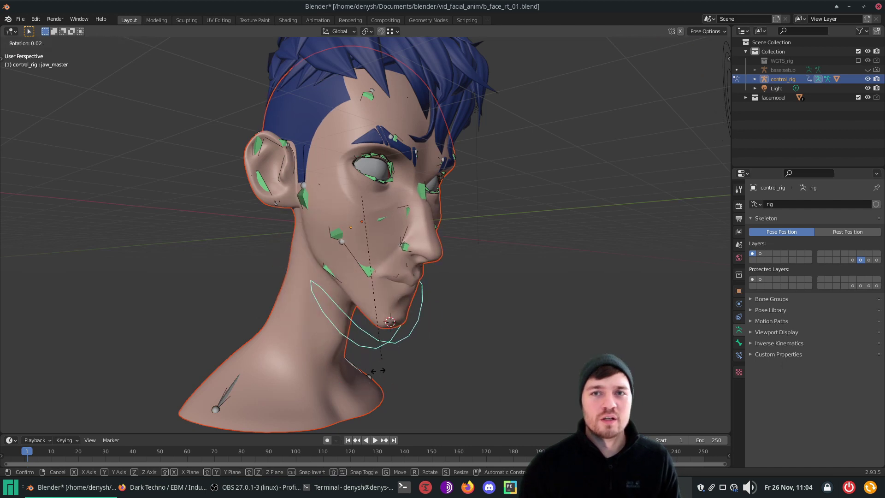
pyautogui.rightClick(376, 372)
pyautogui.press('r')
pyautogui.rightClick(433, 379)
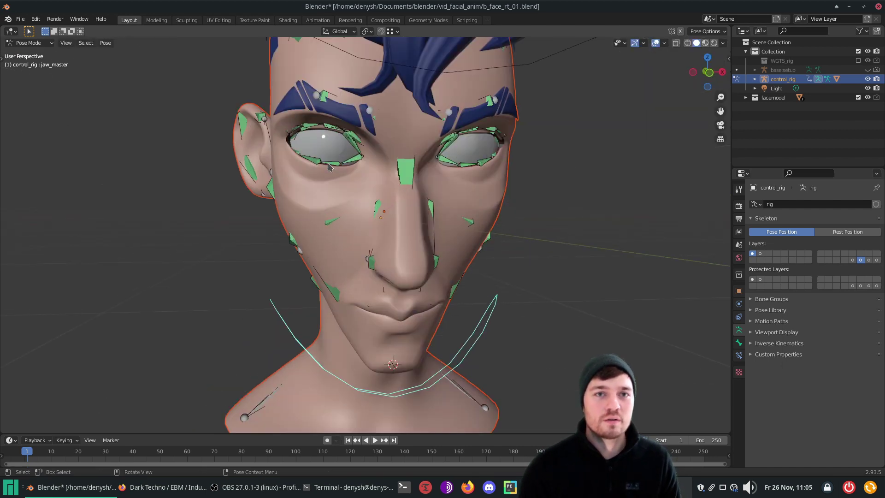
# Test-move a lower eyelid bone and the lip.B control, cancelling each move
pyautogui.click(321, 163)
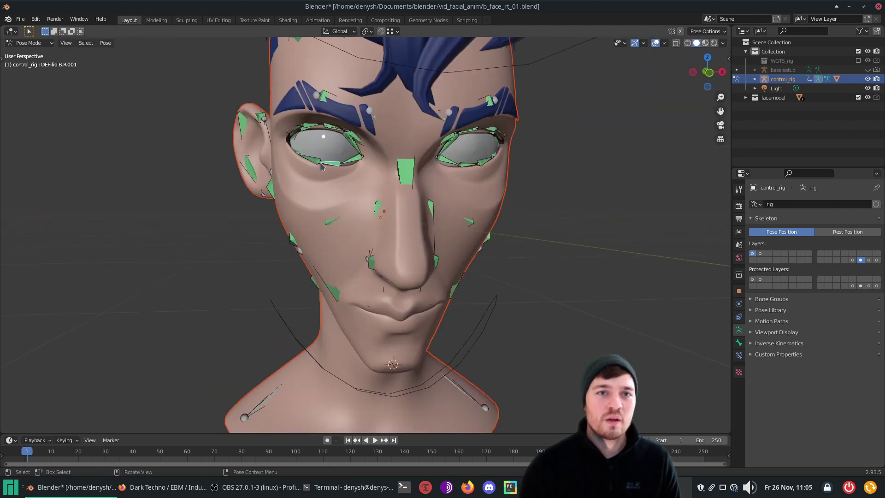
pyautogui.press('g')
pyautogui.rightClick(329, 171)
pyautogui.click(398, 314)
pyautogui.press('g')
pyautogui.rightClick(402, 337)
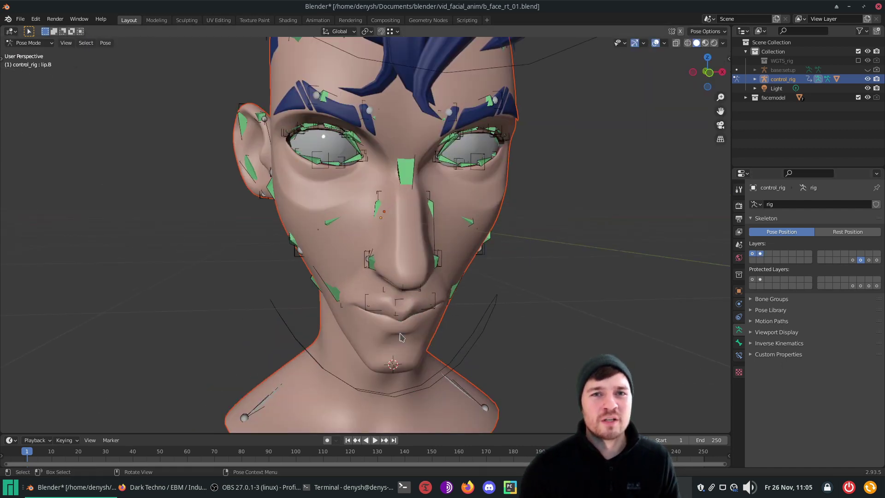
# Select the control beside the nostril, then test-move two eyebrow bones on the same side, cancelling each move
pyautogui.click(367, 261)
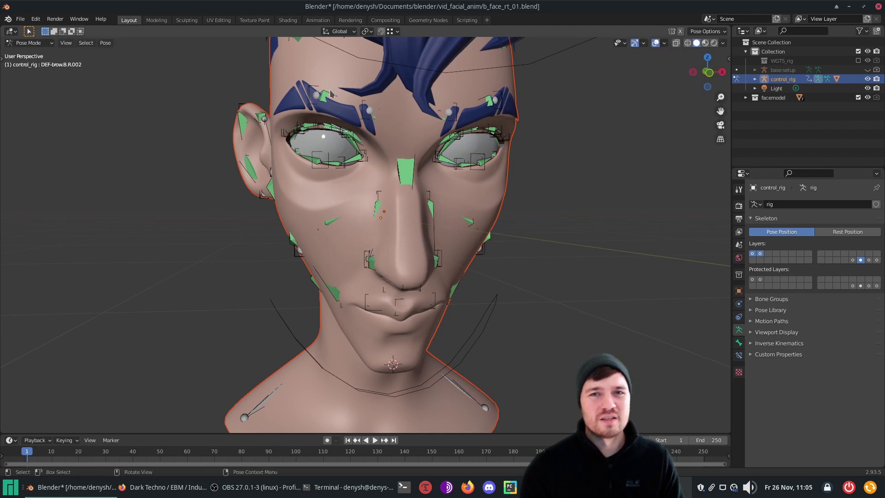
pyautogui.click(318, 94)
pyautogui.press('g')
pyautogui.rightClick(325, 83)
pyautogui.click(367, 111)
pyautogui.press('g')
pyautogui.rightClick(375, 119)
pyautogui.scroll(-3, 392, 221)
pyautogui.moveTo(405, 318); pyautogui.dragTo(429, 319, button='middle')
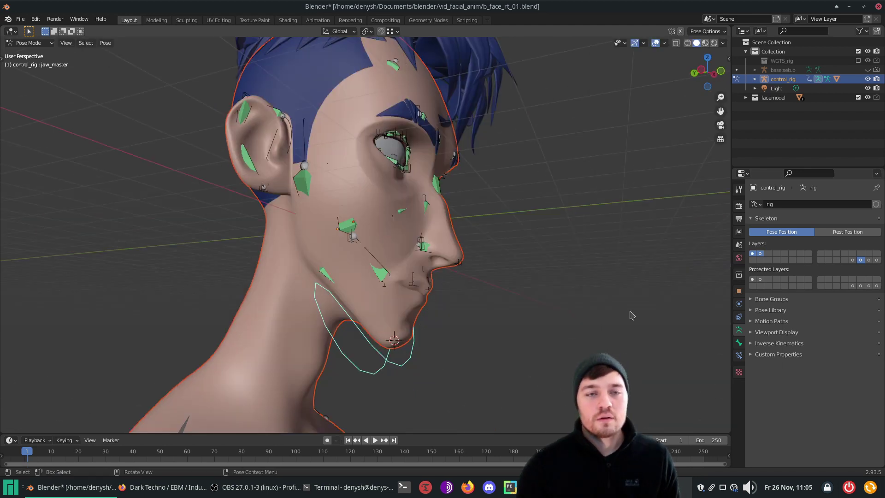
# Put control_rig into Edit Mode with X-ray on and select the DEF-jaw bone
pyautogui.click(30, 42)
pyautogui.click(31, 63)
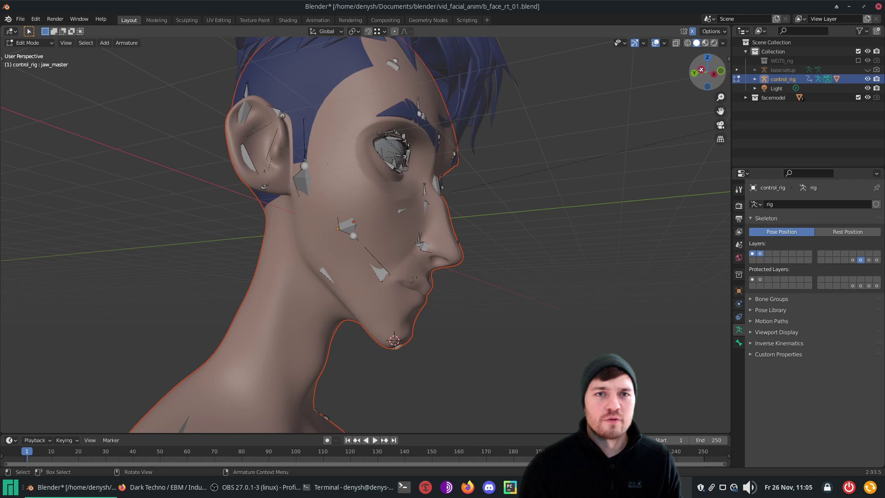
pyautogui.click(676, 43)
pyautogui.moveTo(308, 305); pyautogui.dragTo(376, 279, button='middle')
pyautogui.click(344, 312)
pyautogui.moveTo(343, 312); pyautogui.dragTo(326, 323, button='middle')
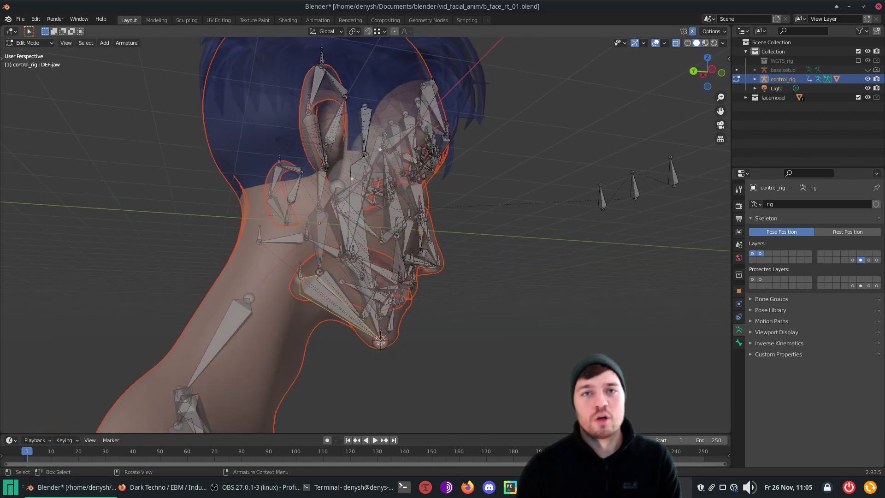
# Return to Object Mode, add the head mesh to the selection, and show its DEF-jaw weights in Weight Paint mode
pyautogui.click(28, 42)
pyautogui.click(23, 50)
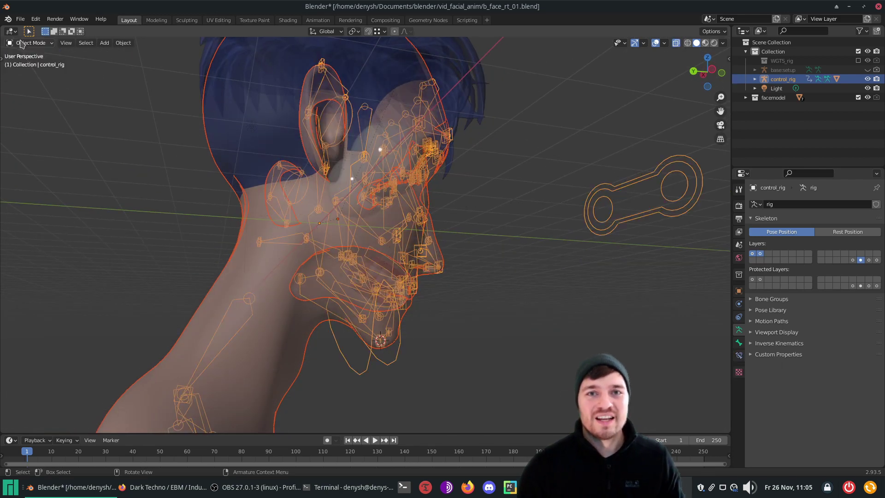
pyautogui.keyDown('shift'); pyautogui.click(305, 294); pyautogui.keyUp('shift')
pyautogui.click(32, 43)
pyautogui.click(27, 95)
pyautogui.keyDown('shift'); pyautogui.click(316, 302); pyautogui.keyUp('shift')
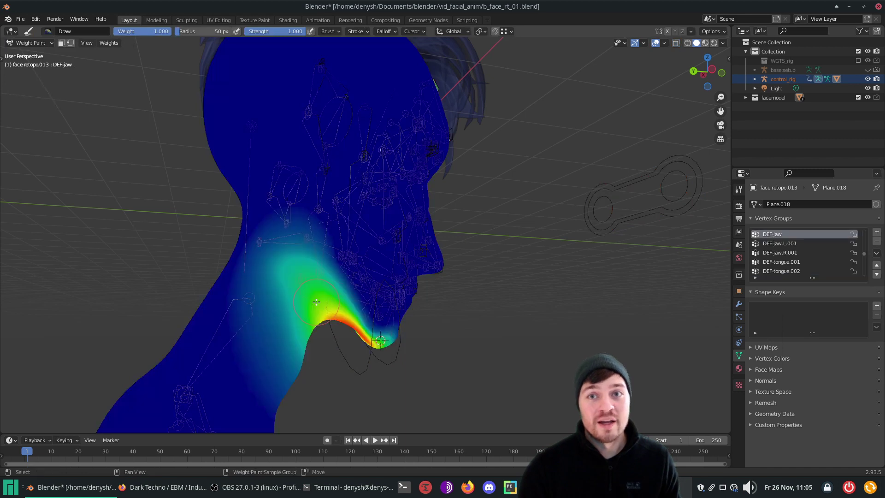
# Paint the DEF-jaw influence off the neck using the Draw brush with weight 0 and strength 1
pyautogui.moveTo(325, 324); pyautogui.dragTo(357, 72, button='middle')
pyautogui.scroll(-6, 357, 348)
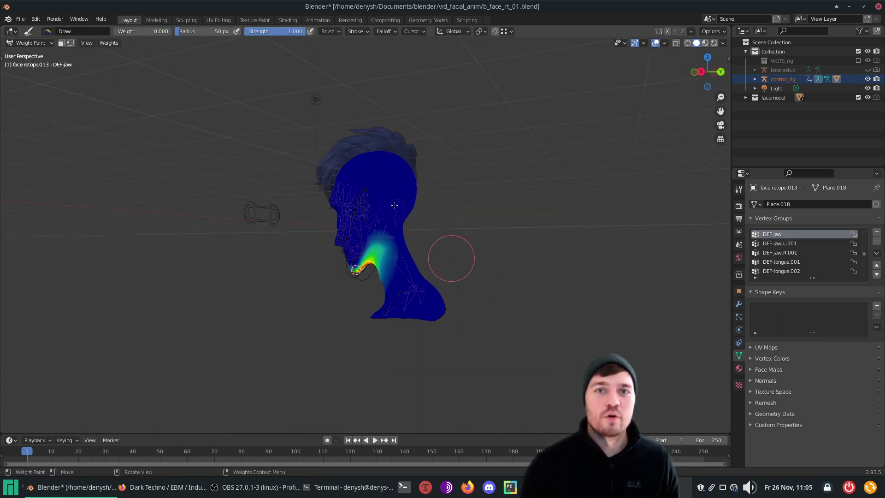
pyautogui.scroll(3, 423, 302)
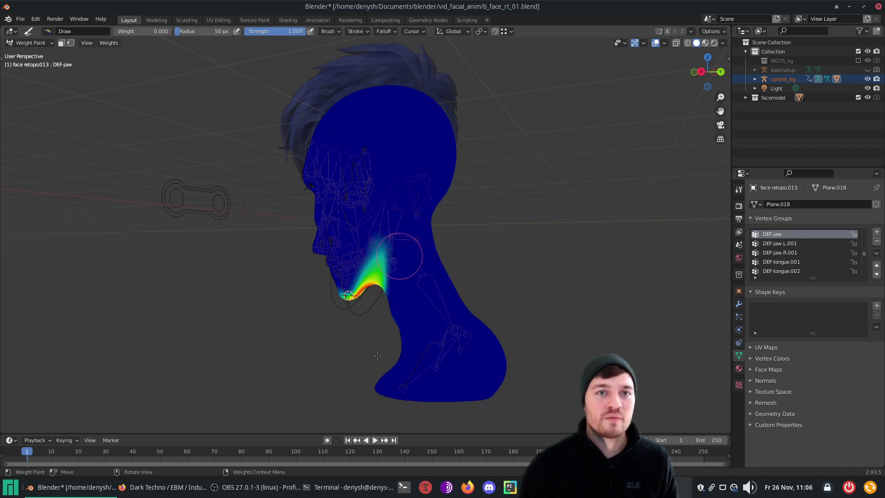
pyautogui.moveTo(377, 356); pyautogui.dragTo(258, 138, button='middle')
pyautogui.doubleClick(197, 31)
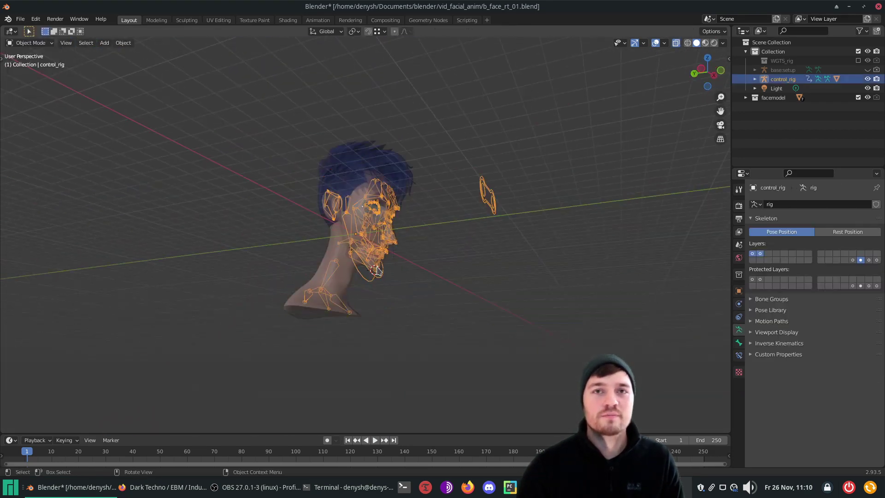
# Parent the right eyeball mesh, eyeBall.R.006, to its eye bone in control_rig
pyautogui.press('r')
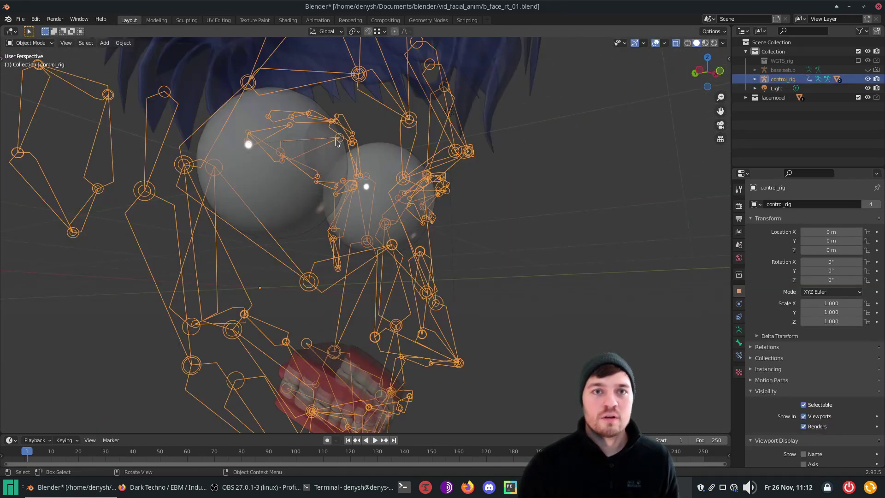
pyautogui.click(306, 156)
pyautogui.press('Tab')
pyautogui.keyDown('shift'); pyautogui.click(284, 213); pyautogui.keyUp('shift')
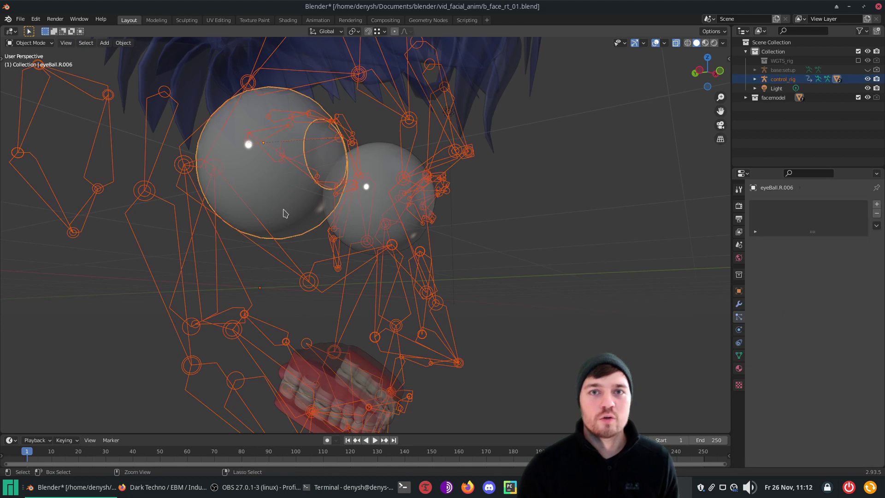
pyautogui.keyDown('shift'); pyautogui.click(322, 151); pyautogui.keyUp('shift')
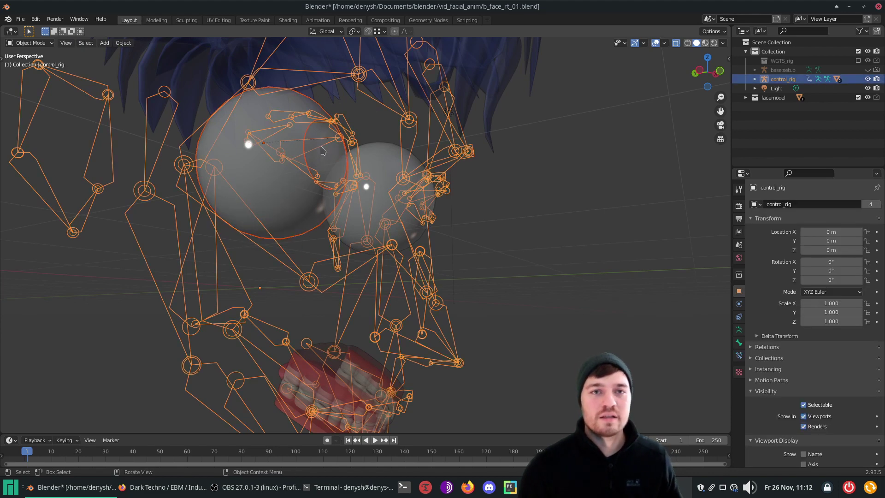
pyautogui.click(289, 211)
pyautogui.scroll(-5, 447, 251)
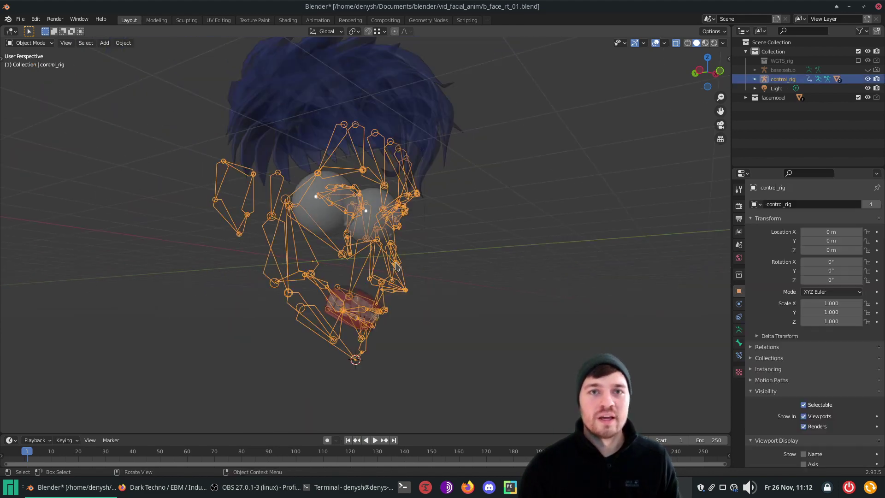
# Parent the left eyeball mesh to the matching left eye bone in control_rig
pyautogui.moveTo(448, 251); pyautogui.dragTo(364, 250, button='middle')
pyautogui.scroll(2, 364, 249)
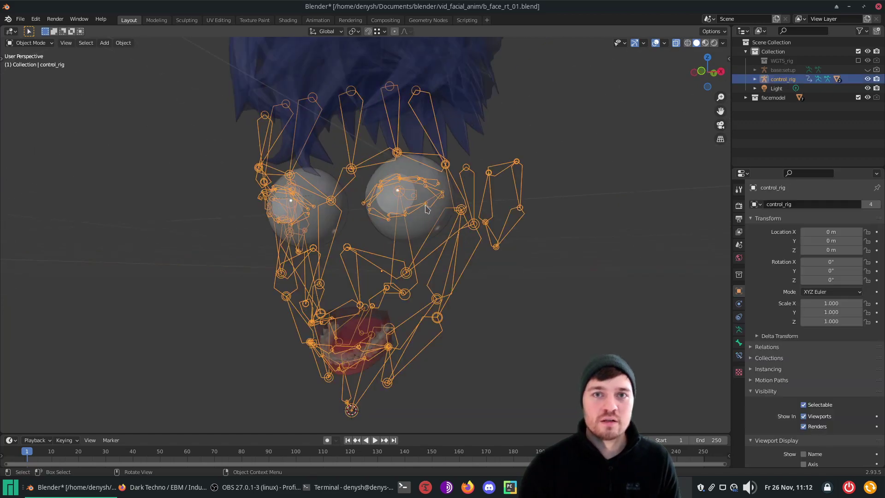
pyautogui.press('Tab')
pyautogui.press('Tab')
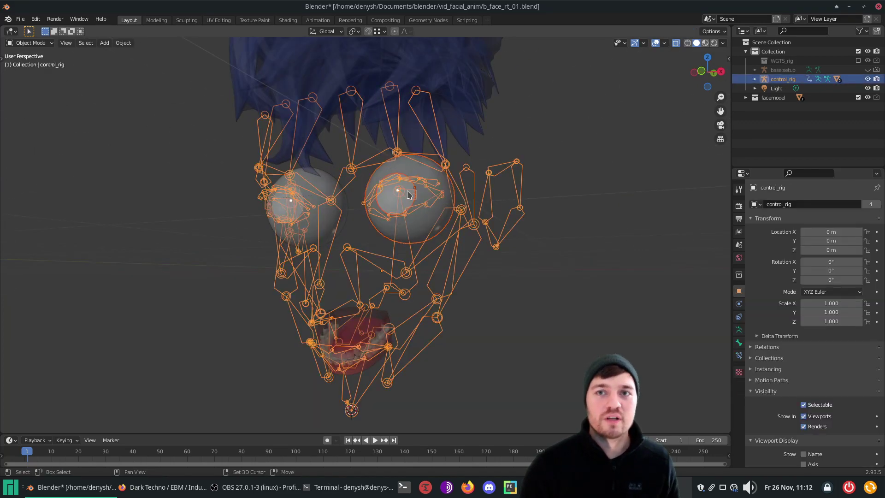
pyautogui.hotkey('ctrl', 'p')
pyautogui.click(408, 193)
pyautogui.moveTo(408, 195); pyautogui.dragTo(450, 219, button='middle')
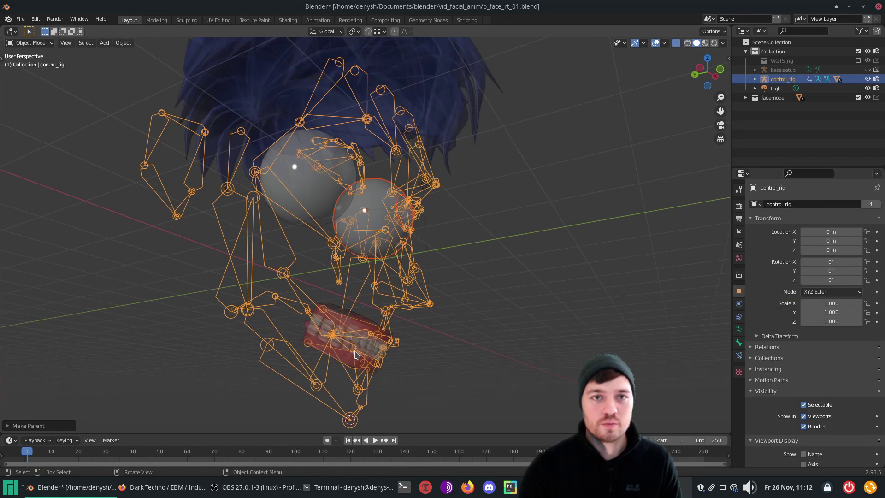
# Select the lower teeth mesh with control_rig, make the lower teeth bone active, and parent the mesh to it
pyautogui.click(349, 337)
pyautogui.keyDown('shift'); pyautogui.click(392, 364); pyautogui.keyUp('shift')
pyautogui.scroll(3, 395, 374)
pyautogui.keyDown('shift'); pyautogui.moveTo(395, 374); pyautogui.dragTo(405, 318, button='middle'); pyautogui.keyUp('shift')
pyautogui.moveTo(405, 318); pyautogui.dragTo(470, 319, button='middle')
pyautogui.press('Tab')
pyautogui.click(426, 350)
pyautogui.press('Tab')
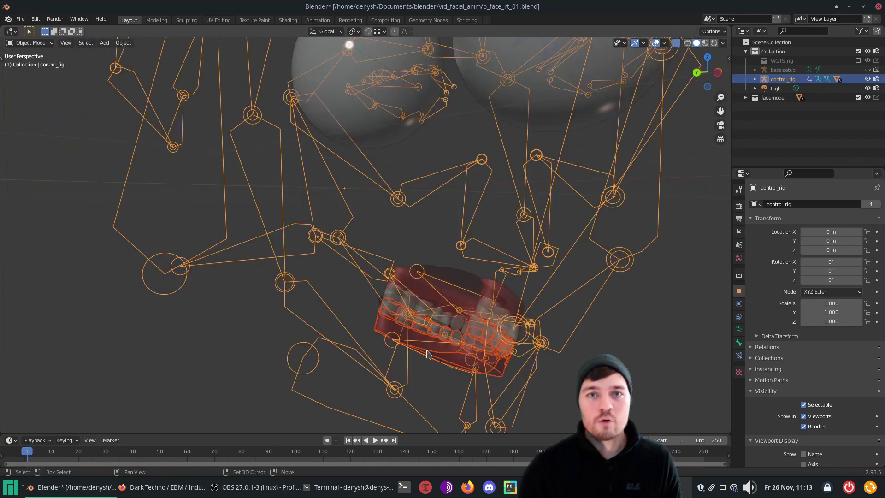
pyautogui.click(369, 371)
pyautogui.keyDown('shift'); pyautogui.click(392, 341); pyautogui.keyUp('shift')
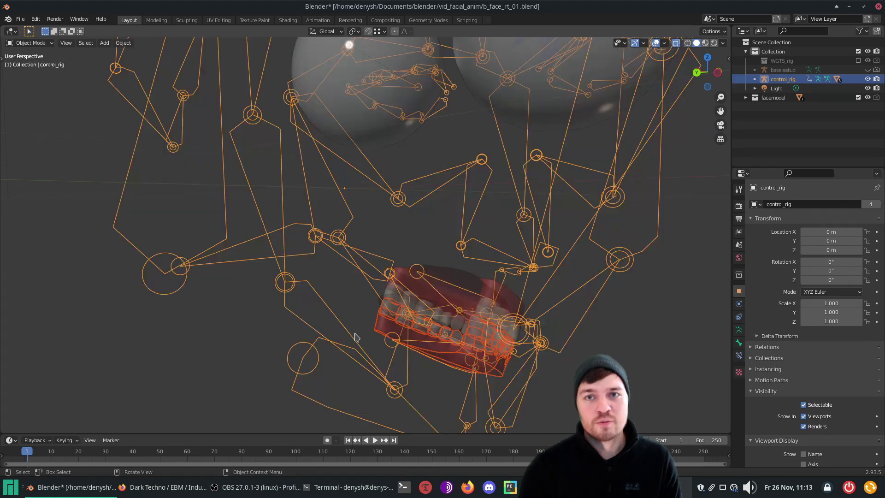
pyautogui.hotkey('ctrl', 'p')
pyautogui.click(355, 333)
# Parent the upper teeth mesh to control_rig's ORG-teeth.T bone using the Bone option
pyautogui.click(416, 290)
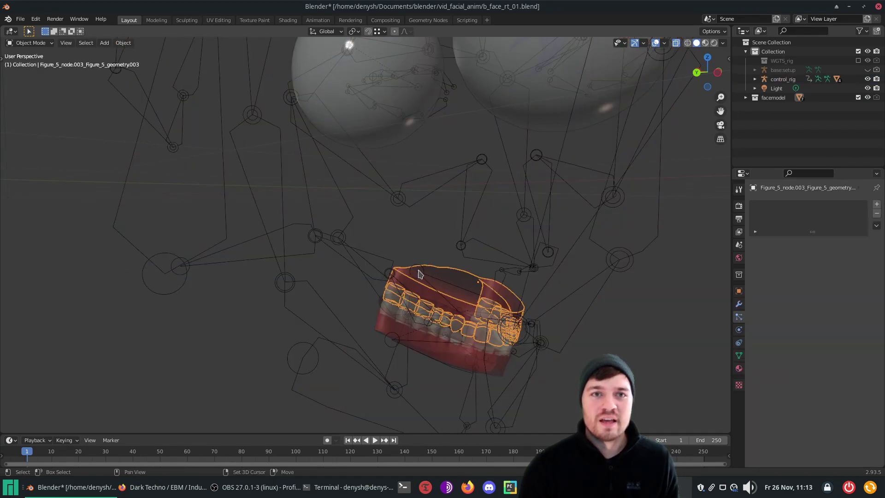
pyautogui.keyDown('shift'); pyautogui.click(392, 340); pyautogui.keyUp('shift')
pyautogui.press('Tab')
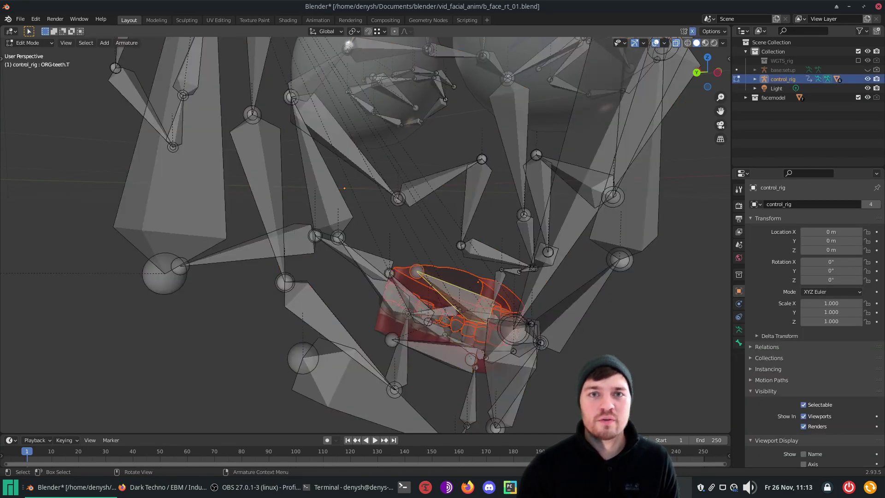
pyautogui.click(422, 315)
pyautogui.press('Tab')
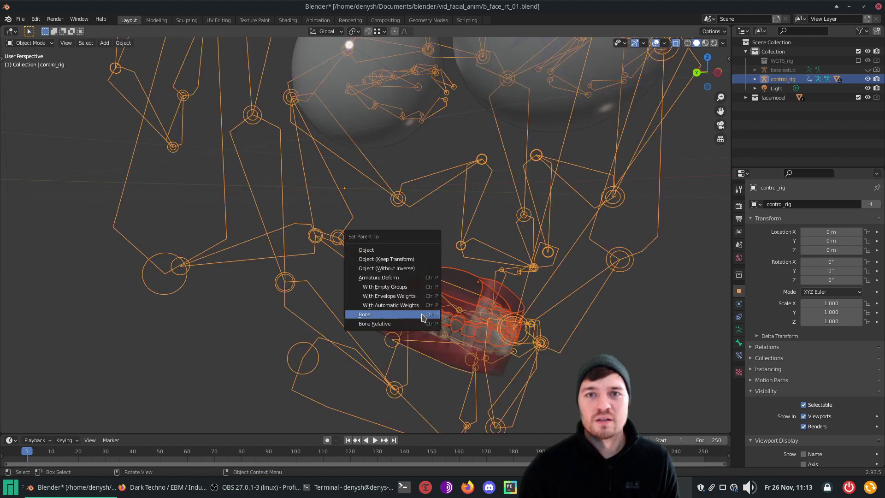
pyautogui.scroll(-5, 429, 314)
pyautogui.click(422, 306)
pyautogui.press('g')
pyautogui.rightClick(405, 295)
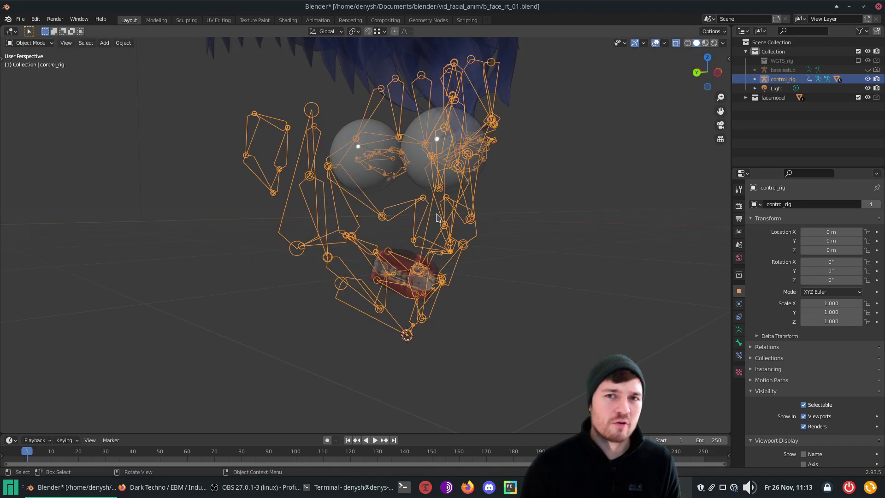
pyautogui.moveTo(377, 220); pyautogui.dragTo(409, 226, button='middle')
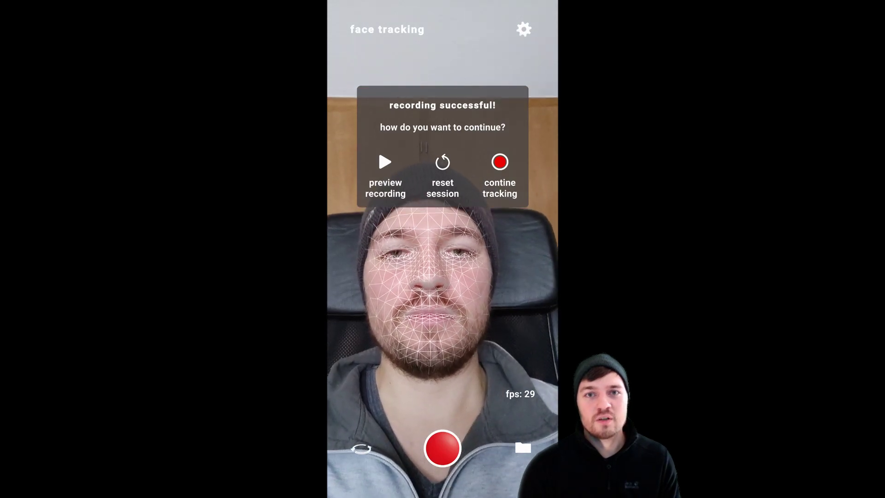
# Preview the finished recording in the phone's face tracking app
pyautogui.click(378, 150)
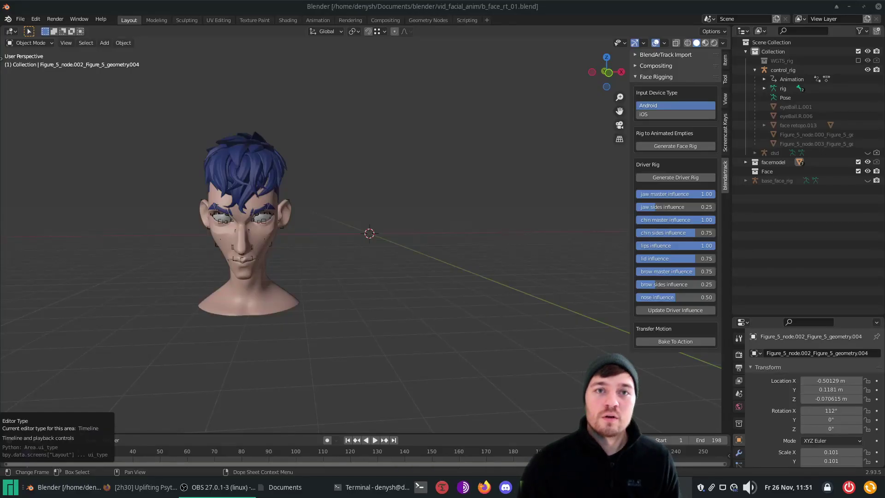
# In Blender, select all objects and move the rigged head along the X axis, farther from the world origin
pyautogui.press('a')
pyautogui.press('g')
pyautogui.press('x')
pyautogui.click(402, 248)
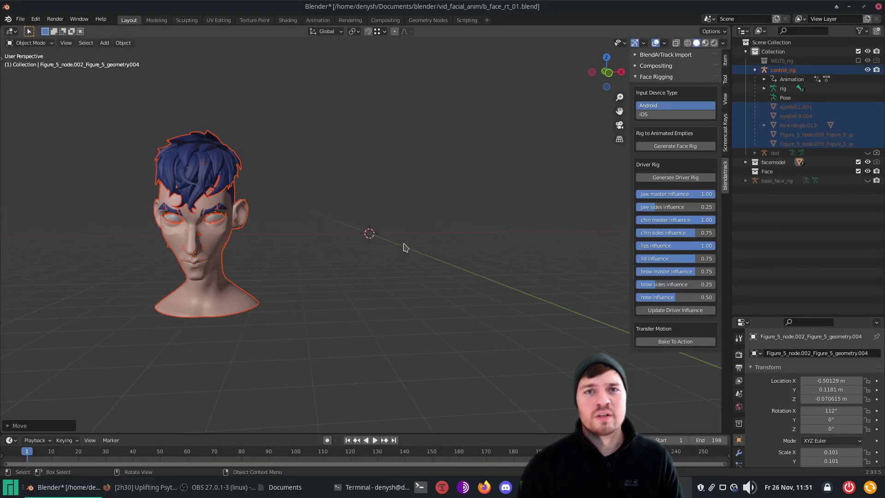
pyautogui.click(402, 242)
# Import the recorded face tracking zip through BlendArTrack as Face Rig Empties, and collapse the Face Rigging options
pyautogui.click(665, 57)
pyautogui.click(645, 179)
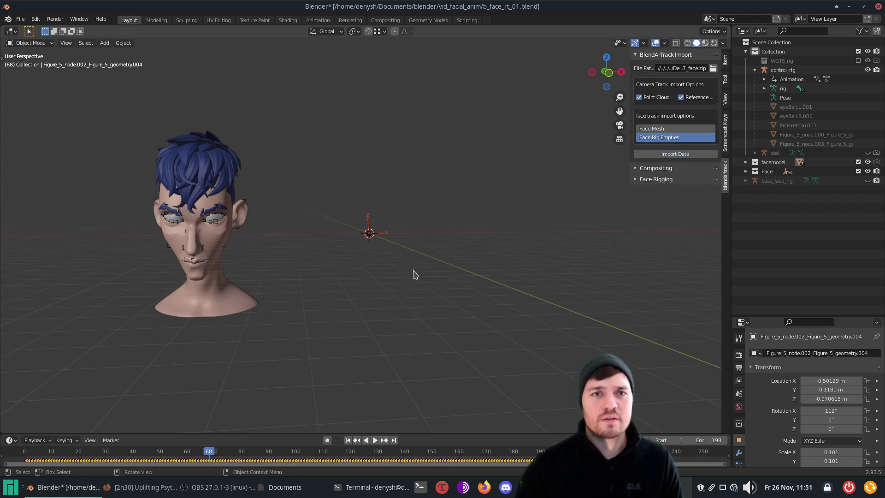
# Delete all keyframes of the Face_Motion_ empty and clear its location and rotation to zero
pyautogui.press('KP_Decimal')
pyautogui.moveTo(413, 273); pyautogui.dragTo(417, 254, button='middle')
pyautogui.click(414, 254)
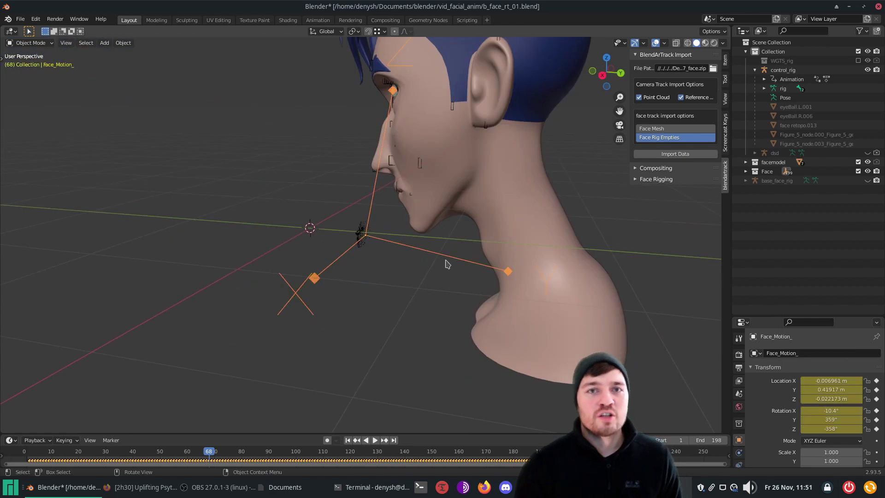
pyautogui.moveTo(771, 316); pyautogui.dragTo(770, 238)
pyautogui.press('x')
pyautogui.click(489, 444)
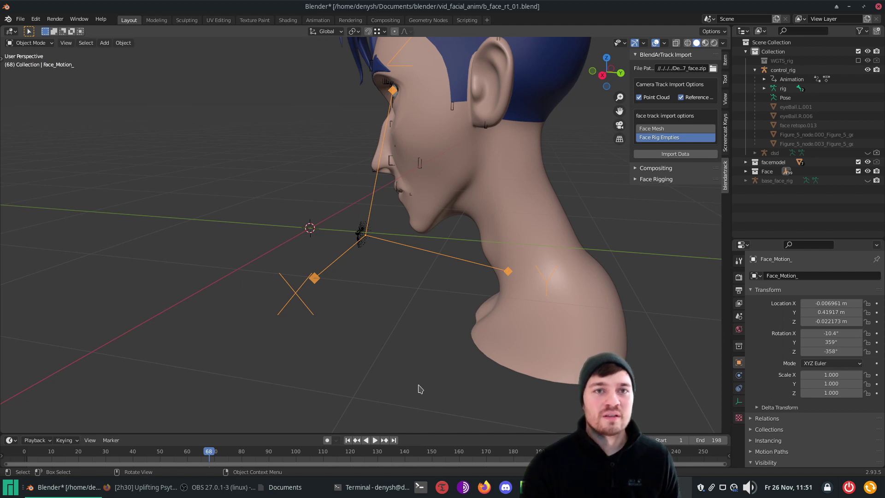
pyautogui.hotkey('alt', 'g')
pyautogui.hotkey('alt', 'r')
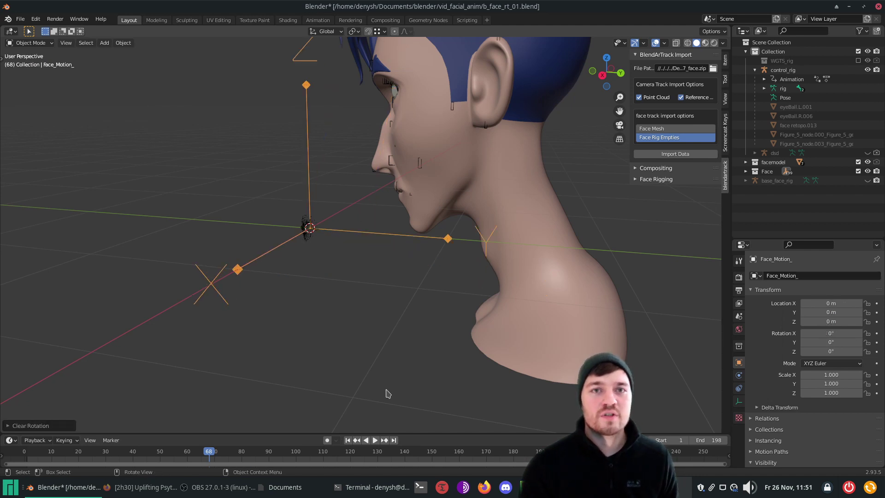
# Return to frame 1 and scale the Face_Motion_ empty up uniformly to about 32.3
pyautogui.click(349, 441)
pyautogui.scroll(-5, 349, 346)
pyautogui.moveTo(349, 346); pyautogui.dragTo(401, 302, button='middle')
pyautogui.press('s')
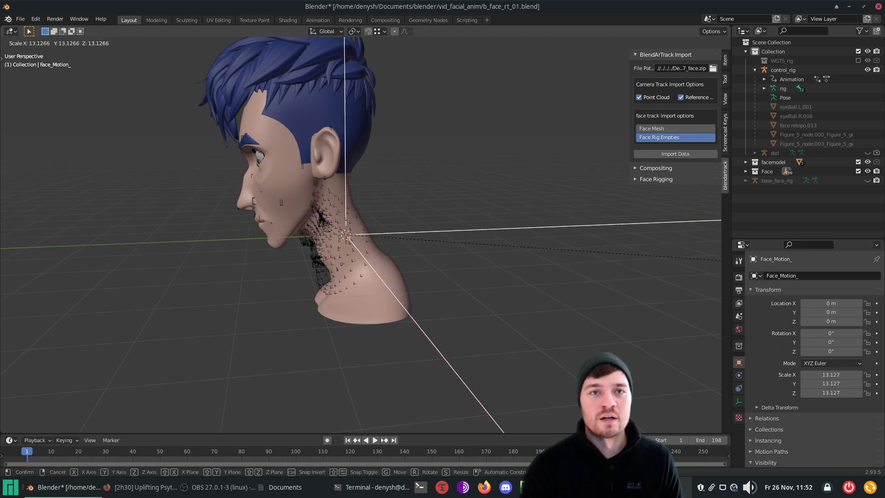
pyautogui.click(620, 325)
pyautogui.press('KP_3')
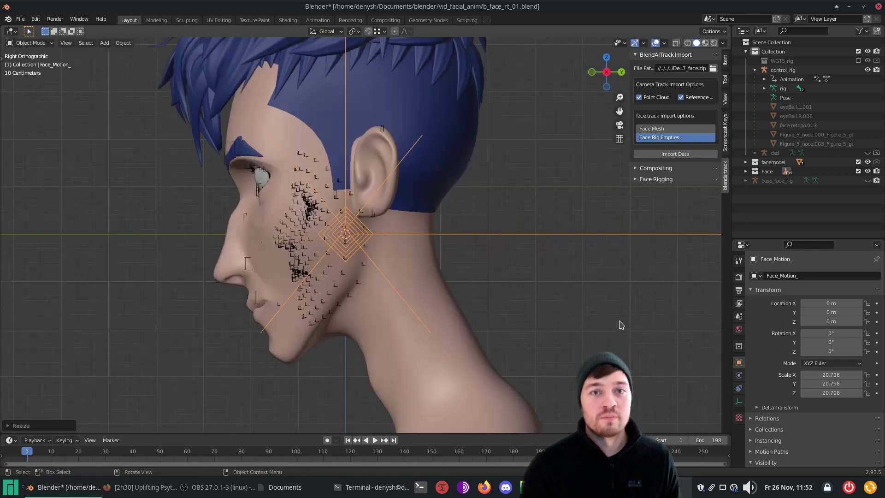
pyautogui.press('s')
pyautogui.click(61, 326)
pyautogui.press('KP_1')
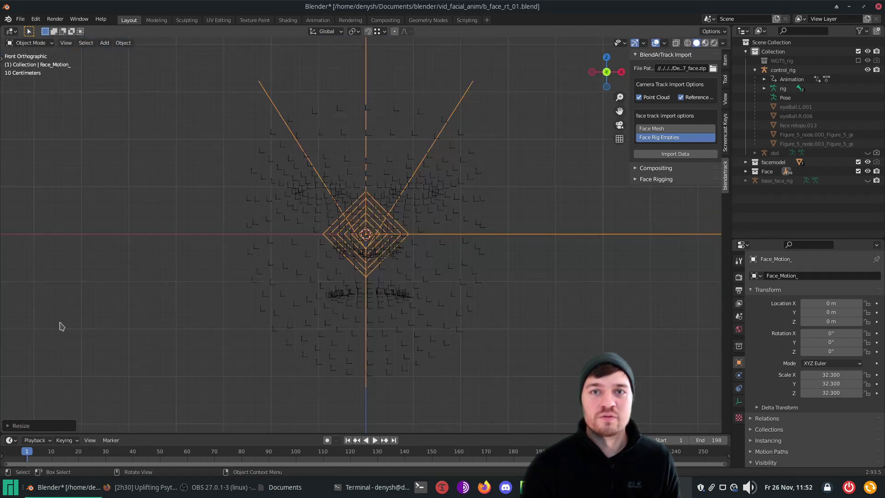
# Fine-tune the Face_Motion_ empty's scale to about 30.5 to match the head's size, and play the tracked motion
pyautogui.scroll(-5, 166, 300)
pyautogui.press('s')
pyautogui.click(432, 270)
pyautogui.click(473, 269)
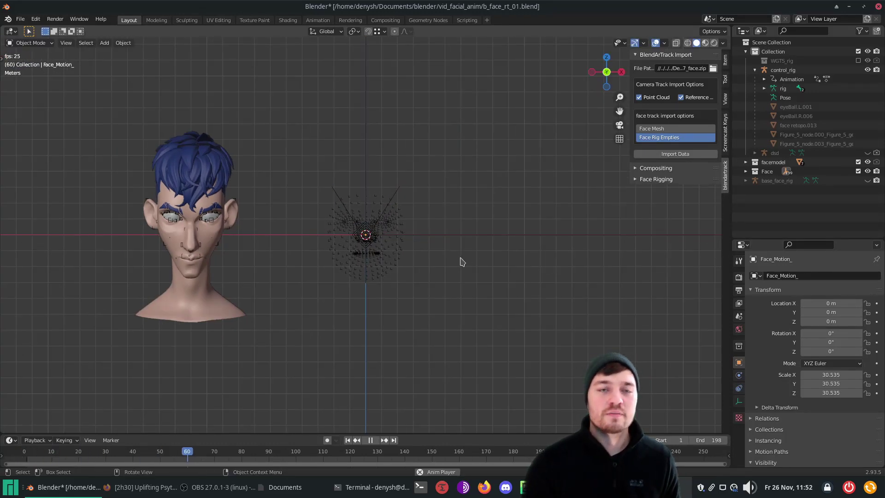
pyautogui.press('Escape')
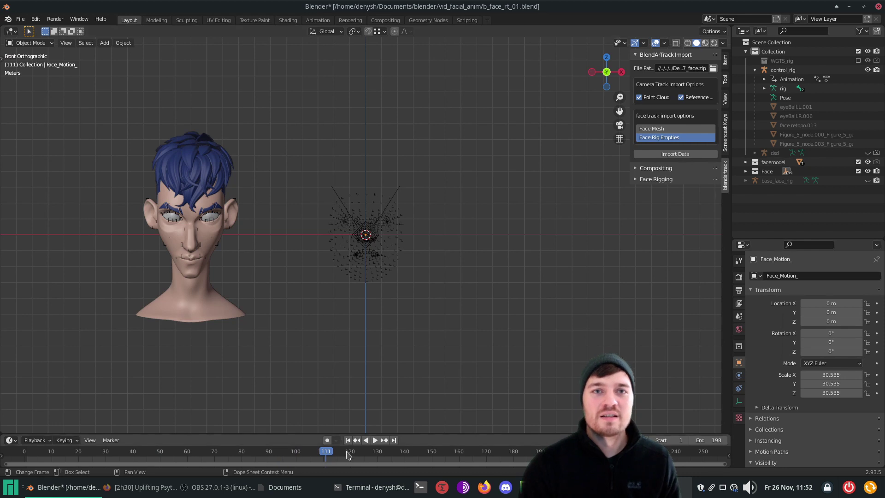
# Save the Blender file as a new incremented version named b_face_rt_02.blend
pyautogui.click(20, 18)
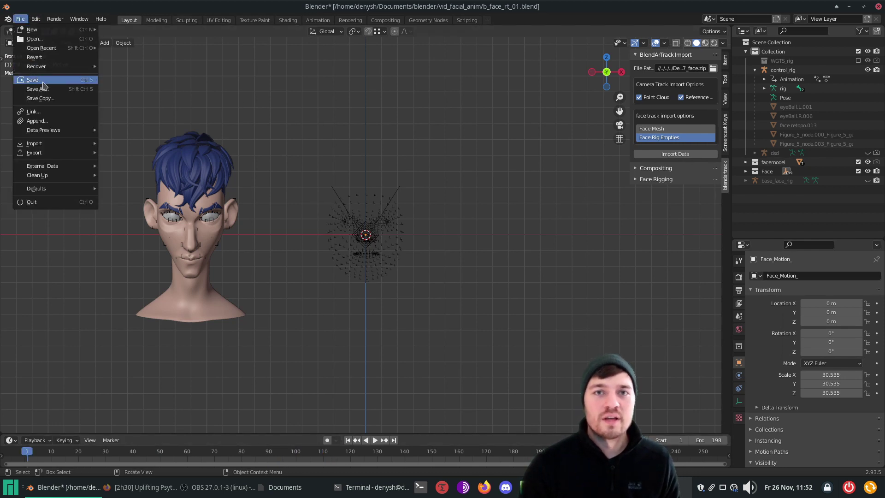
pyautogui.click(39, 79)
pyautogui.click(551, 386)
pyautogui.click(664, 386)
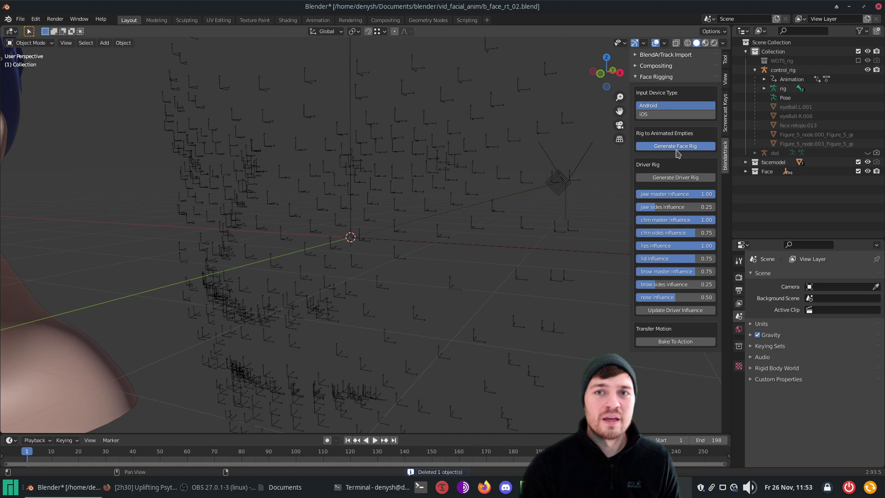
# Generate the BlendArTrack face rig on the animated empties using the Android input device type
pyautogui.click(678, 146)
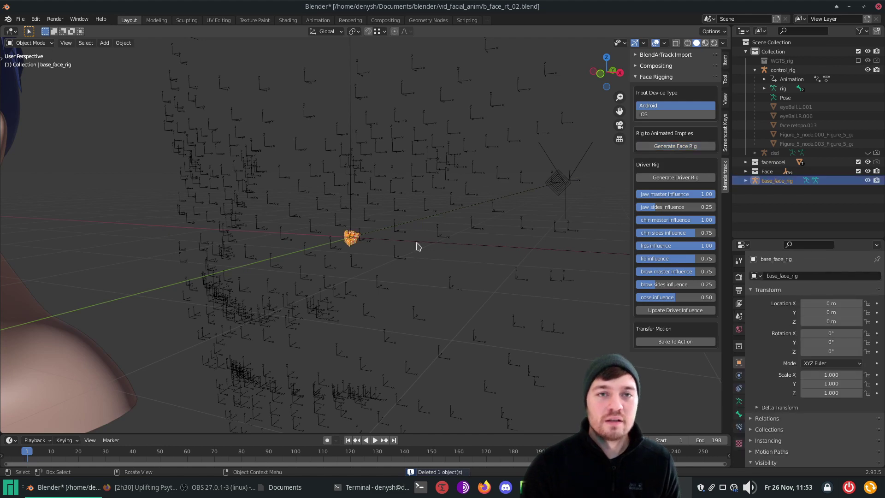
pyautogui.scroll(-3, 363, 260)
pyautogui.moveTo(363, 261); pyautogui.dragTo(296, 256, button='middle')
pyautogui.moveTo(374, 241); pyautogui.dragTo(399, 244, button='middle')
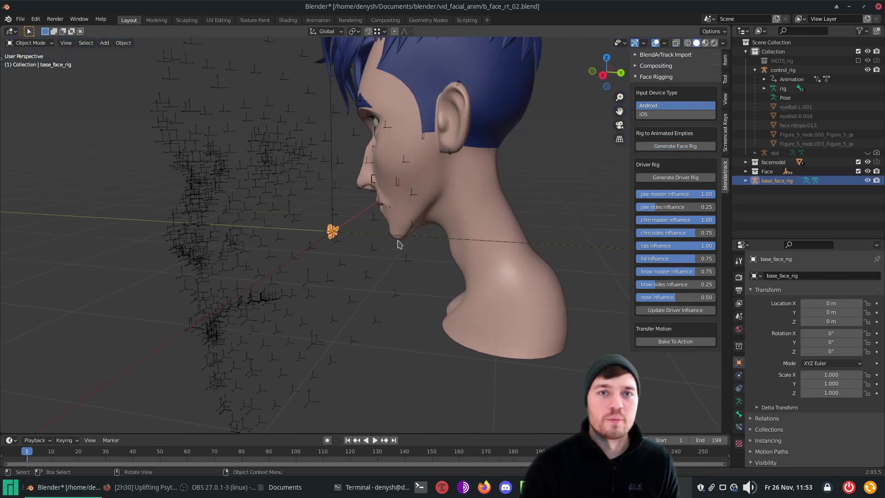
# Set the Face_Motion_ empty's scale to 30 on the X, Y and Z axes
pyautogui.click(530, 246)
pyautogui.click(555, 247)
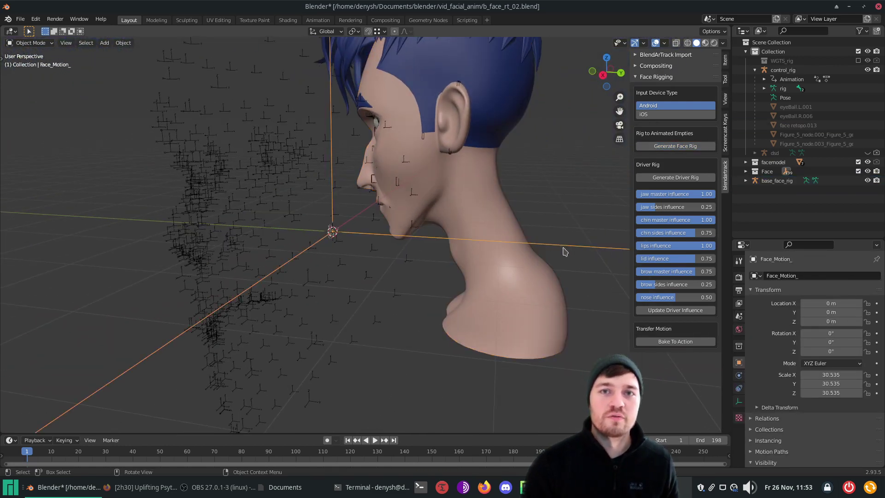
pyautogui.click(849, 374)
pyautogui.write('30')
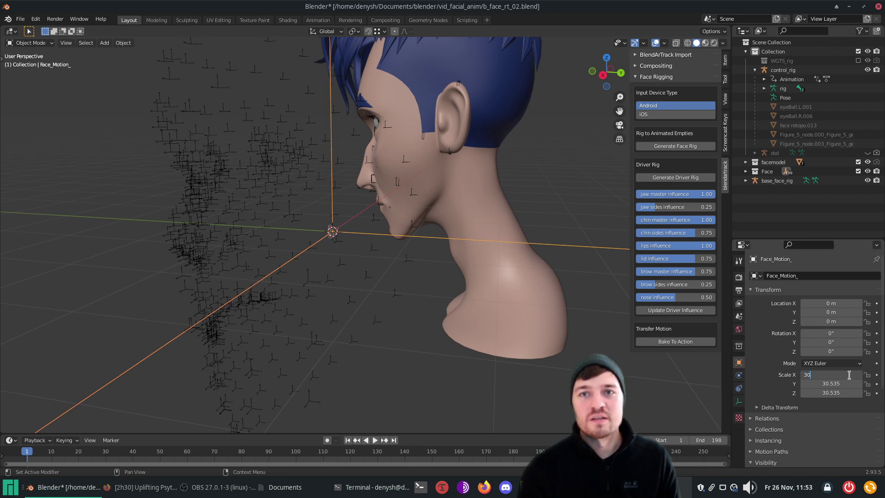
pyautogui.press('Tab')
pyautogui.write('30')
pyautogui.press('Tab')
pyautogui.press('Return')
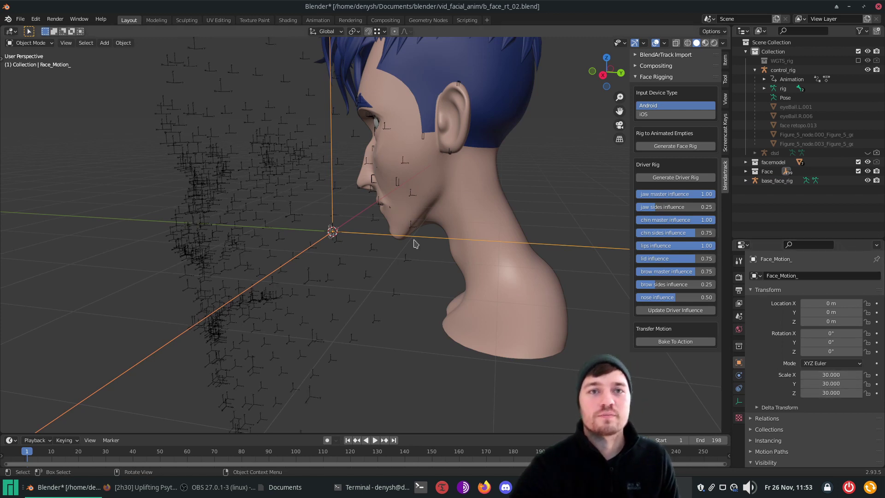
# Set the base_face_rig armature's scale to 30 on the X, Y and Z axes
pyautogui.click(333, 231)
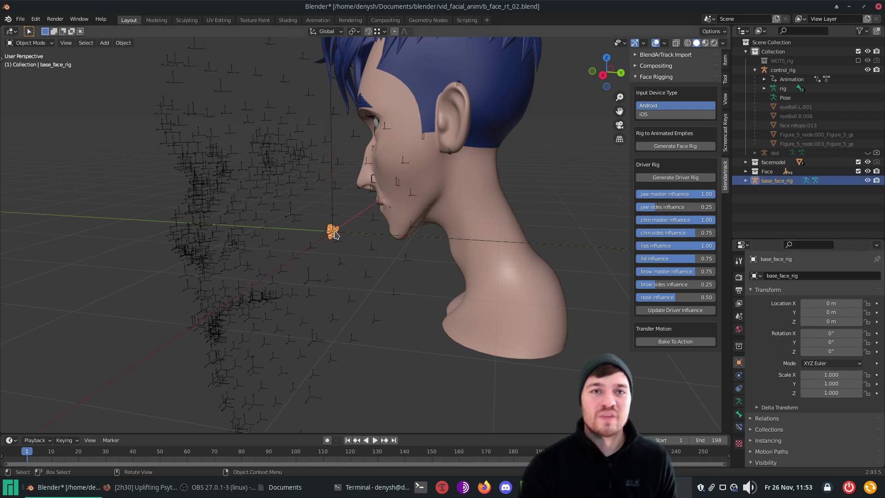
pyautogui.click(828, 372)
pyautogui.write('30')
pyautogui.press('Tab')
pyautogui.write('30')
pyautogui.press('Tab')
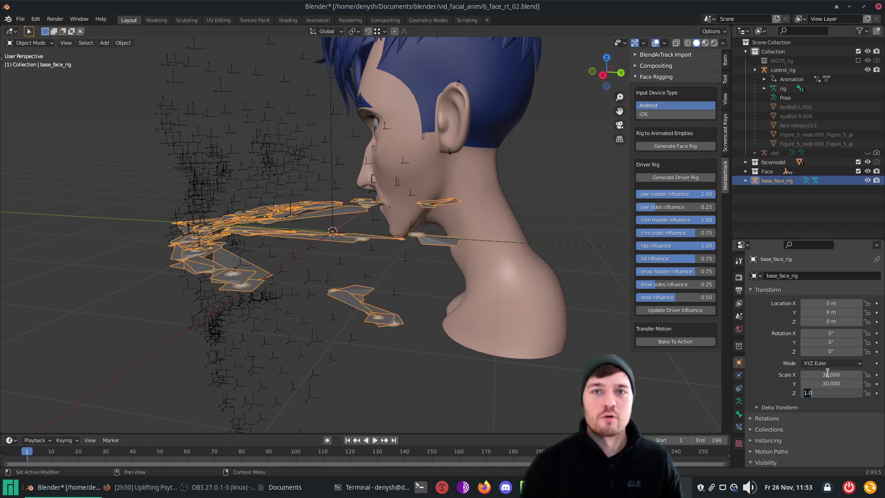
pyautogui.press('Return')
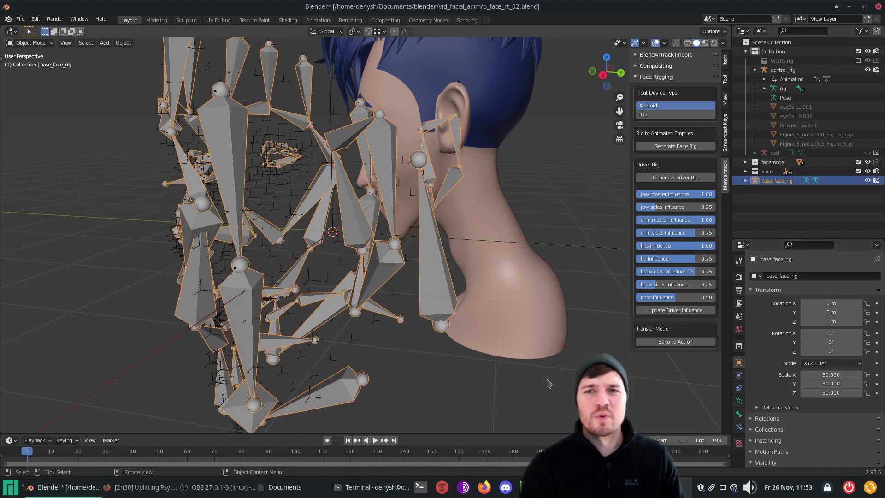
# Apply the scale transform to base_face_rig
pyautogui.scroll(-3, 334, 378)
pyautogui.moveTo(334, 378); pyautogui.dragTo(437, 361, button='middle')
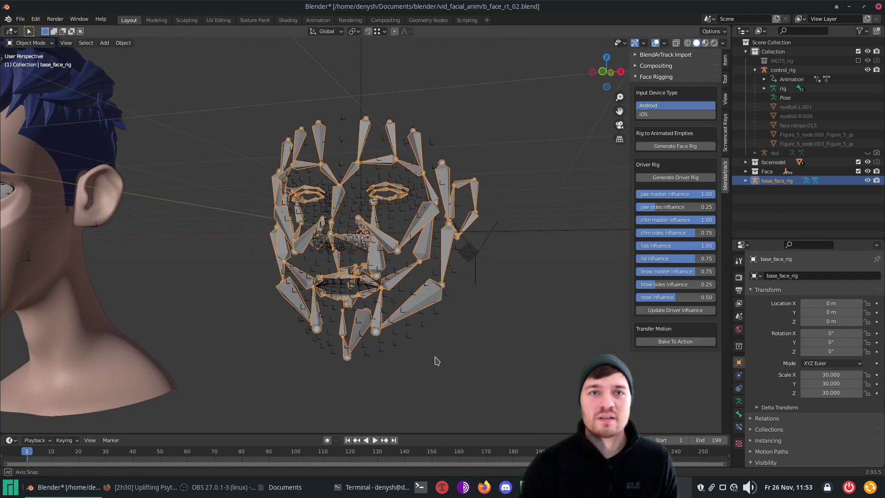
pyautogui.hotkey('ctrl', 'a')
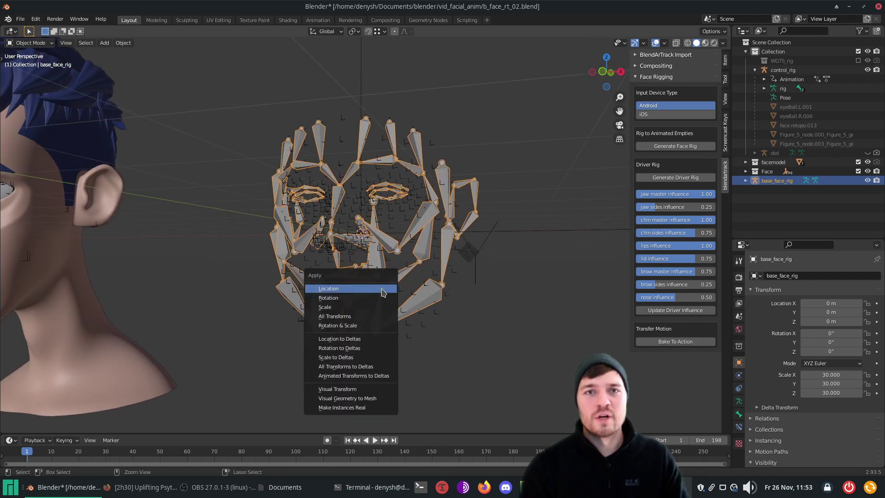
pyautogui.click(355, 307)
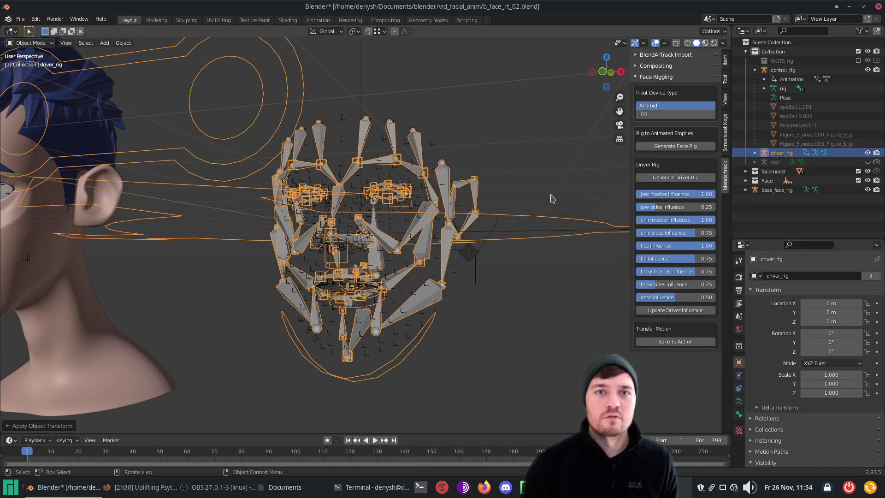
# Hide base_face_rig, play the animation to check the driver rig's motion, and return to frame 1
pyautogui.click(427, 297)
pyautogui.click(476, 312)
pyautogui.press('space')
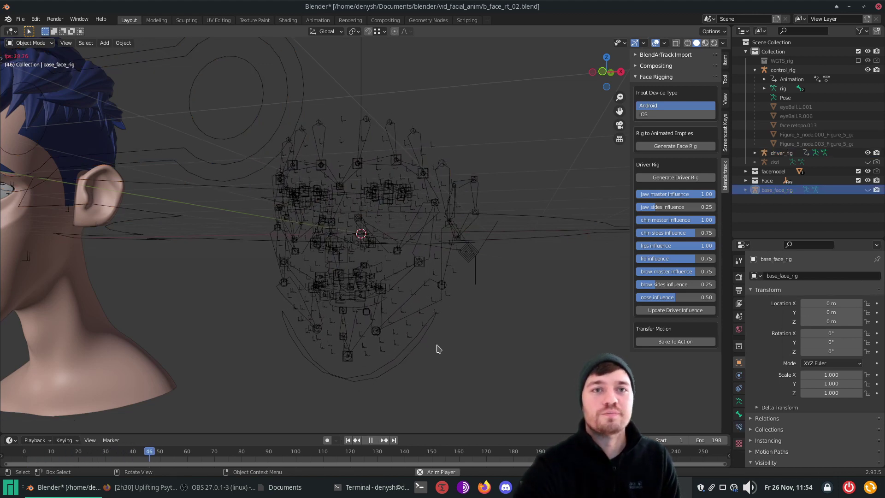
pyautogui.press('space')
pyautogui.click(406, 317)
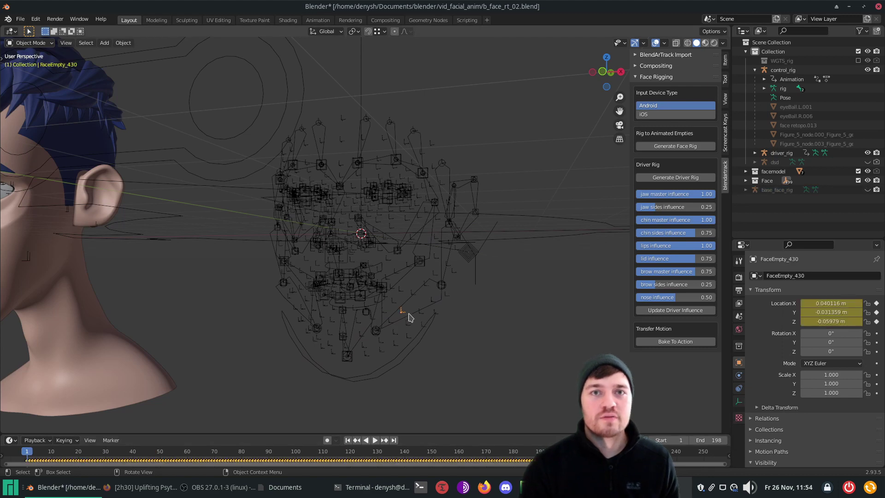
pyautogui.hotkey('shift', 'Left')
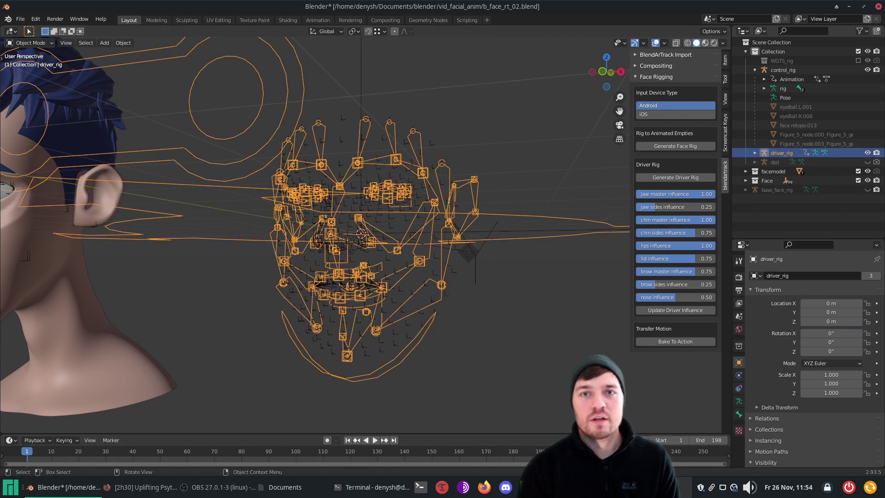
# Split the 3D viewport and turn the new area into a Dope Sheet in Action Editor mode
pyautogui.moveTo(13, 33); pyautogui.dragTo(287, 48)
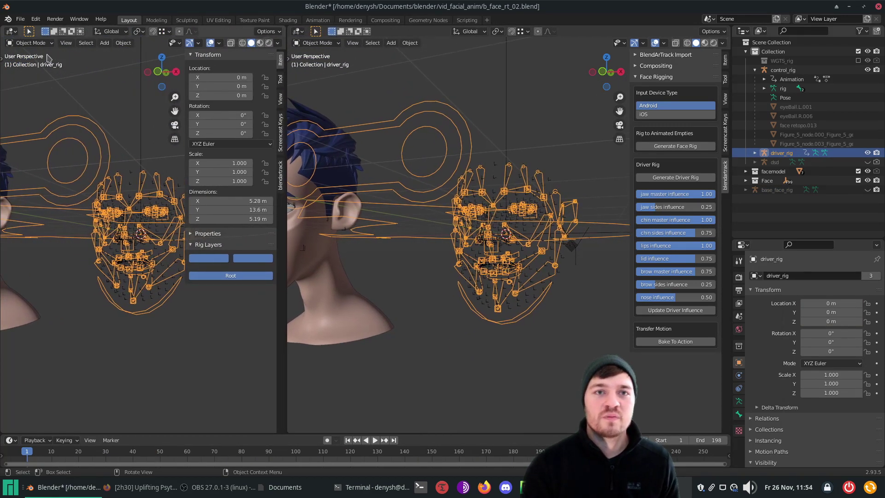
pyautogui.click(11, 32)
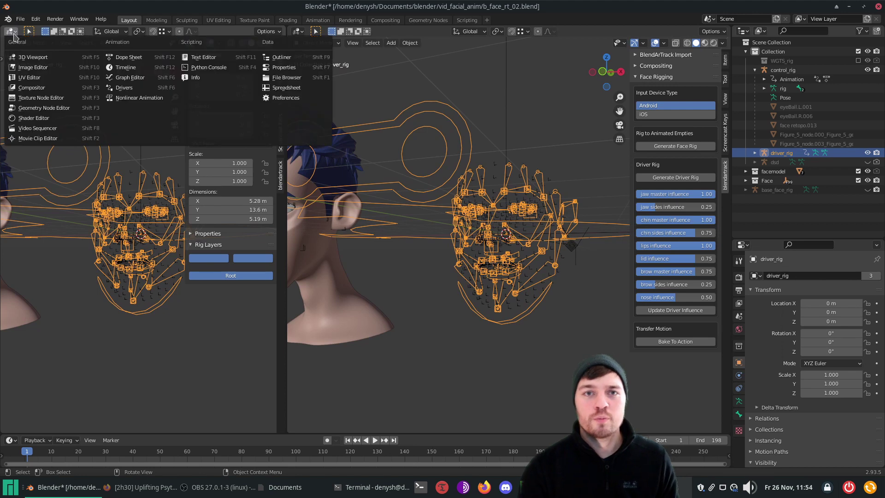
pyautogui.click(120, 58)
pyautogui.click(24, 32)
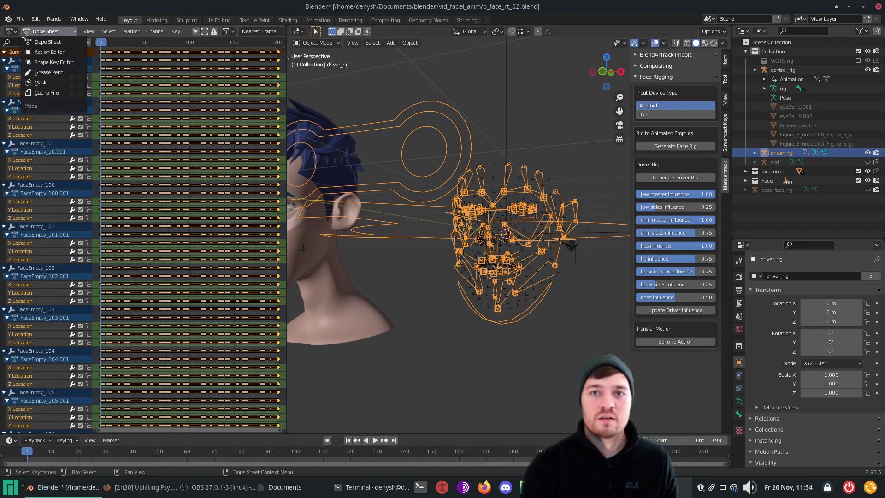
pyautogui.click(46, 52)
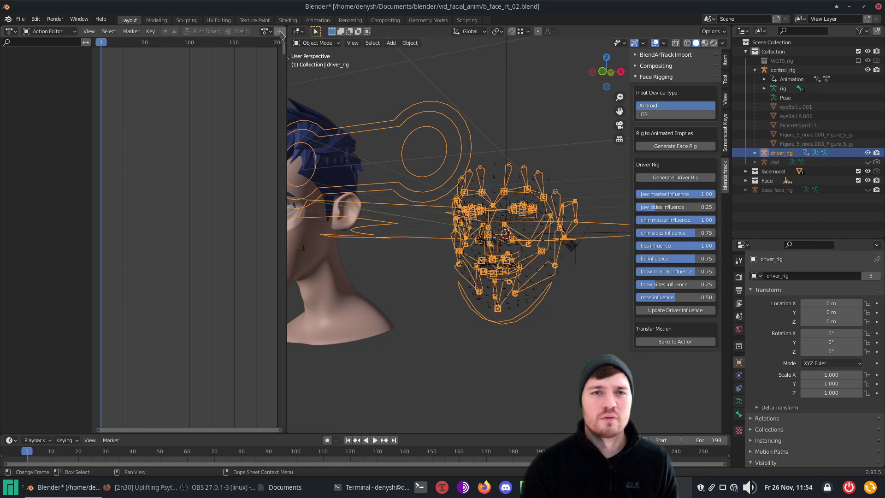
# Create a new action for driver_rig and transfer the face motion with Bake To Action
pyautogui.scroll(-4, 282, 34)
pyautogui.click(231, 31)
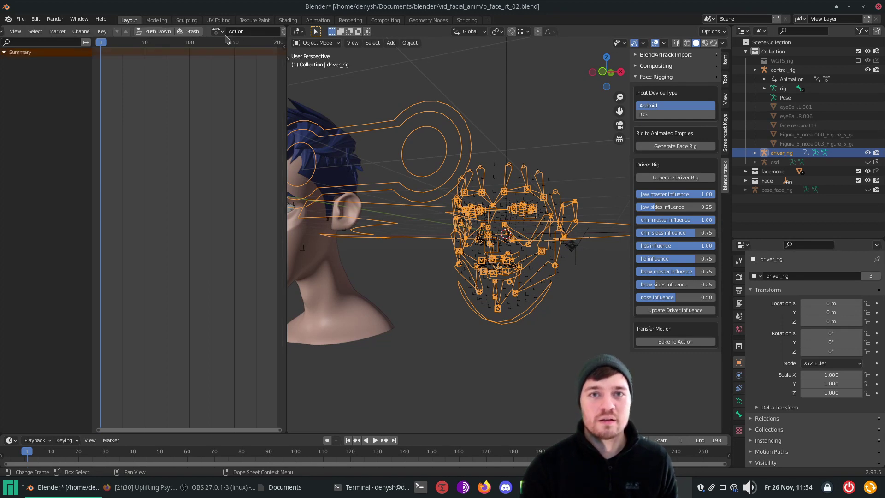
pyautogui.click(680, 342)
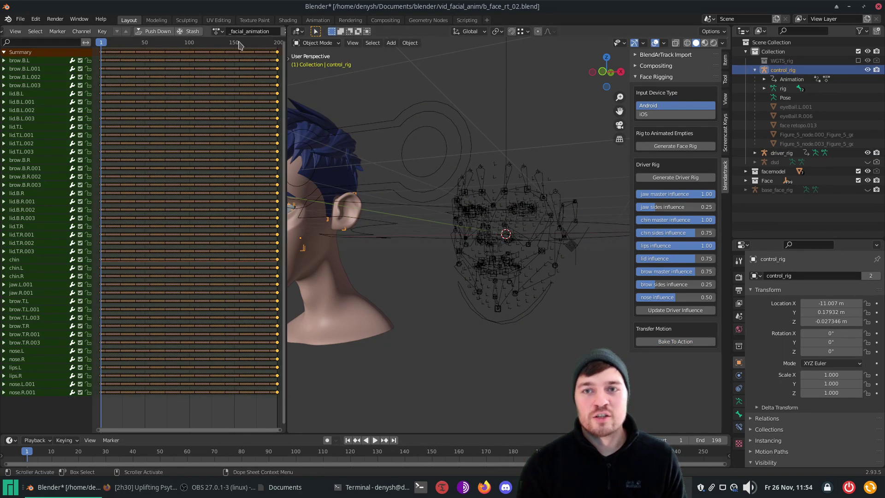
# Assign the _facial_anim action to control_rig and play the animation on the head
pyautogui.click(217, 31)
pyautogui.click(215, 46)
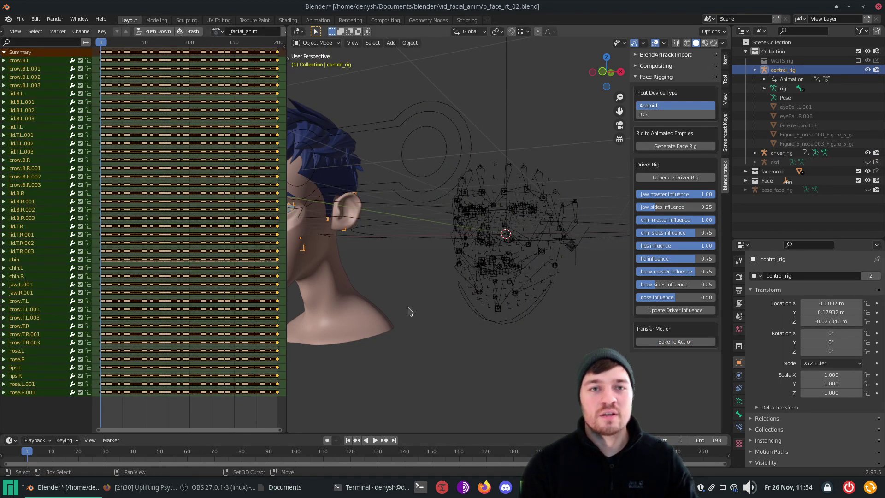
pyautogui.press('space')
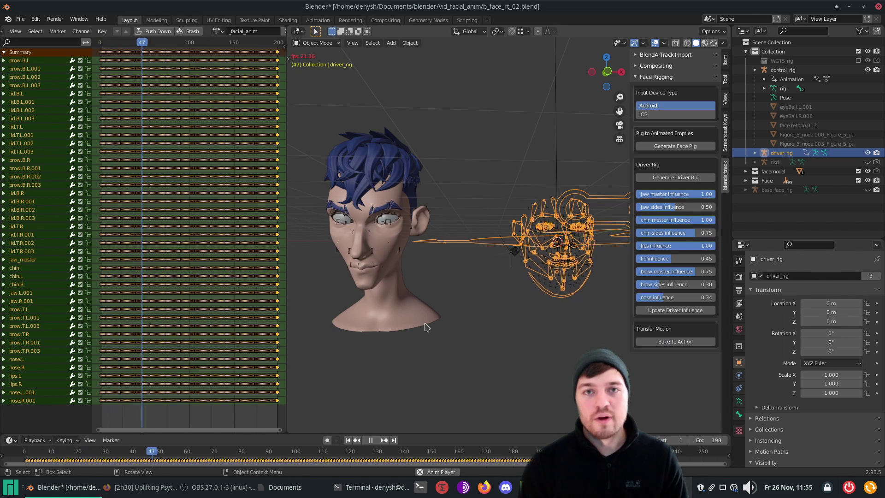
# Delete the selected object's keyframes in the timeline
pyautogui.press('x')
pyautogui.click(413, 462)
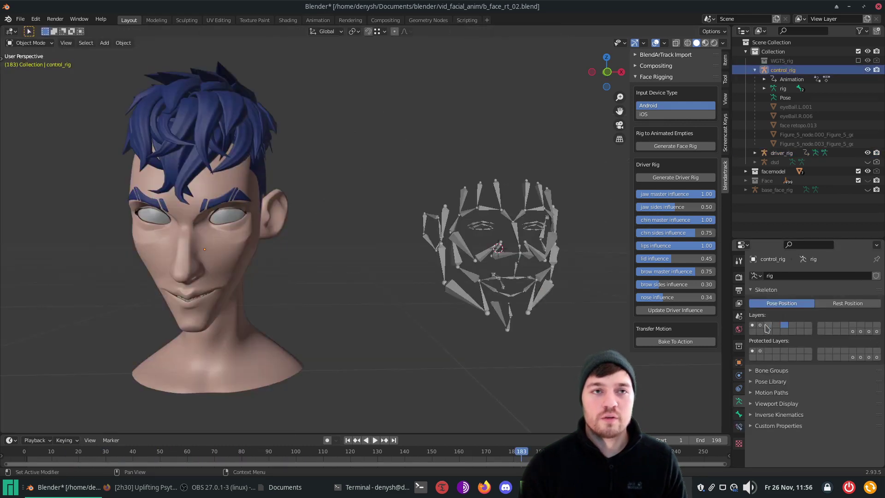
# Switch control_rig to Pose Mode, select the eyes control bone and play the facial animation
pyautogui.hotkey('ctrl', 'Tab')
pyautogui.scroll(-3, 282, 248)
pyautogui.moveTo(282, 249); pyautogui.dragTo(292, 249, button='middle')
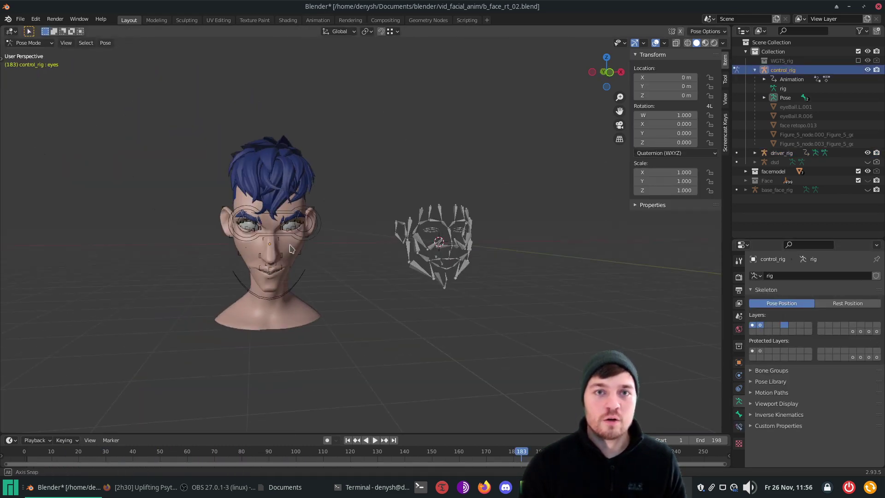
pyautogui.click(303, 235)
pyautogui.press('space')
pyautogui.scroll(3, 295, 251)
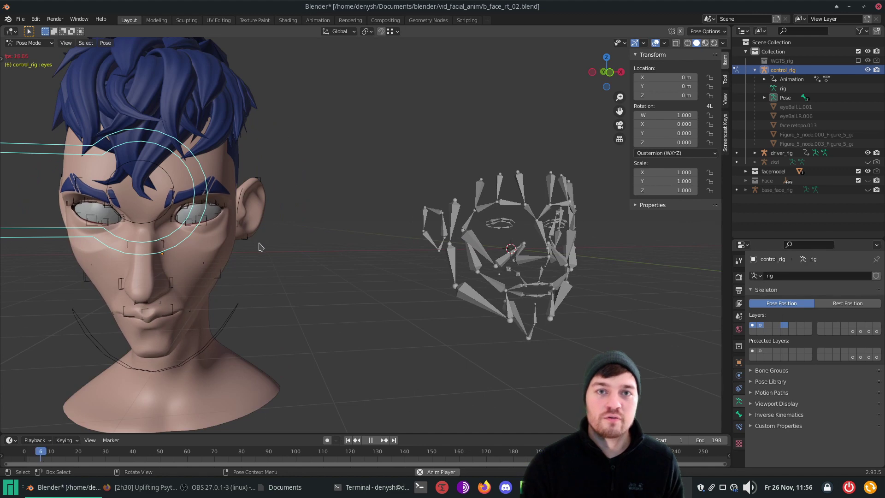
# Try moving the eyes control bone of control_rig around the face while the facial animation plays
pyautogui.press('g')
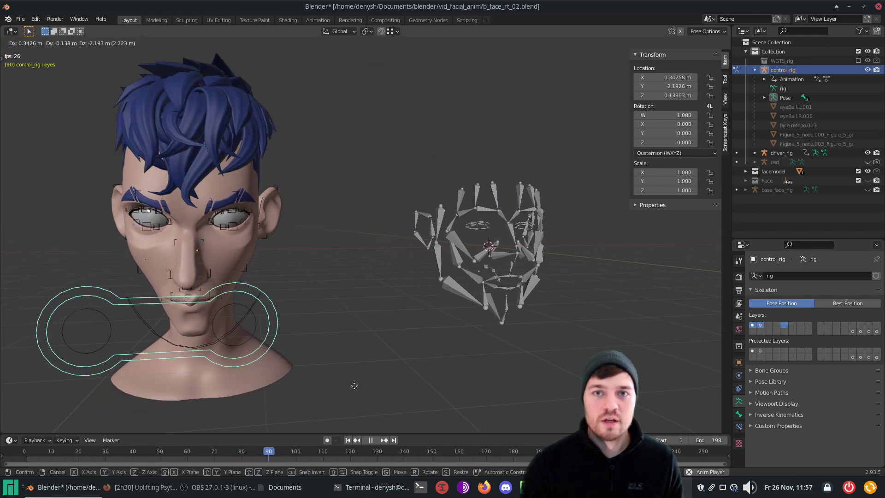
pyautogui.click(145, 250)
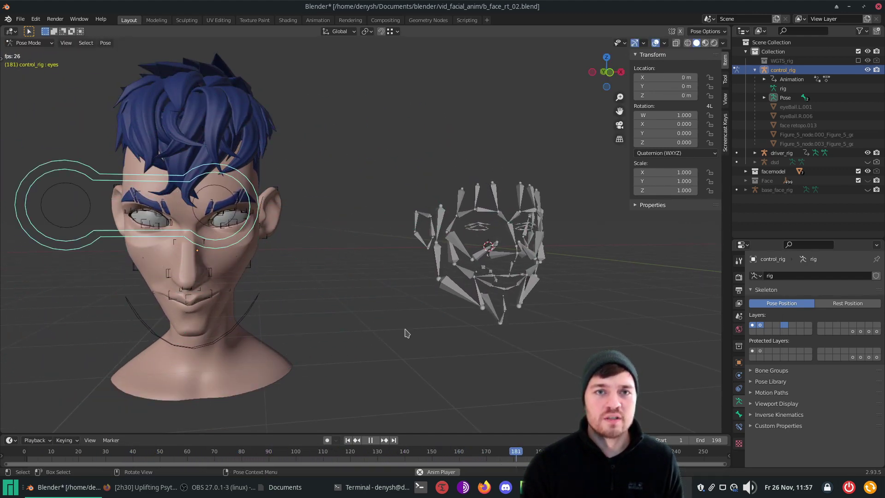
pyautogui.click(218, 226)
pyautogui.press('Escape')
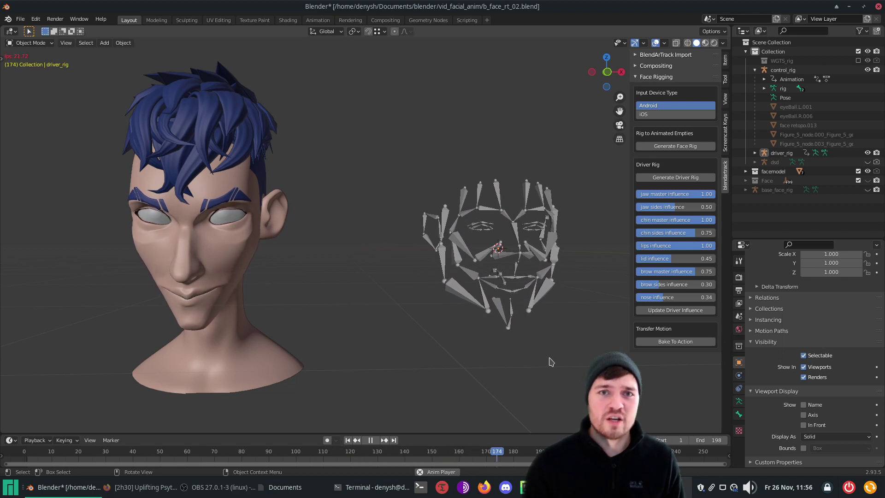
# Stop the playback and show the first two bone layers of control_rig alongside the layer already visible
pyautogui.press('space')
pyautogui.click(209, 276)
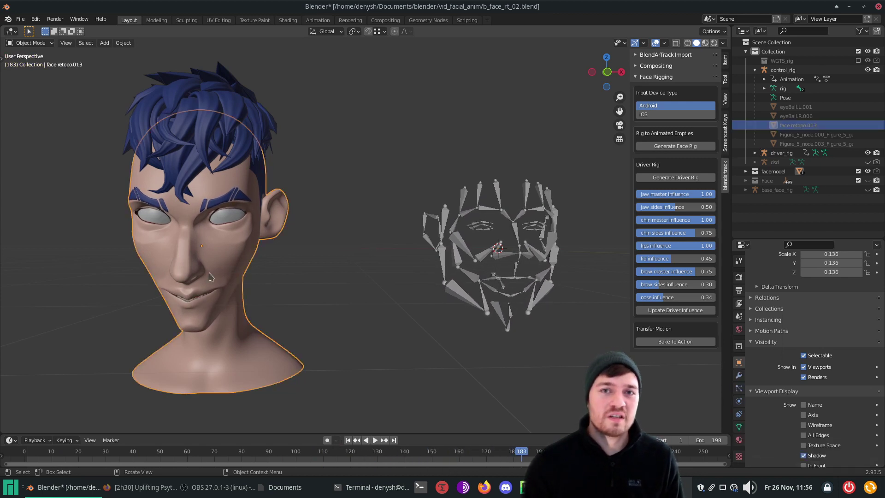
pyautogui.click(783, 70)
pyautogui.click(739, 401)
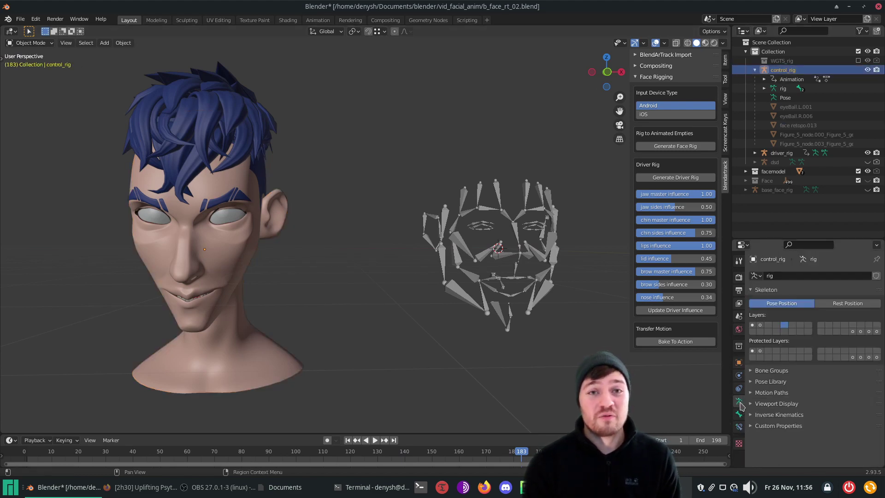
pyautogui.keyDown('shift'); pyautogui.click(752, 325); pyautogui.keyUp('shift')
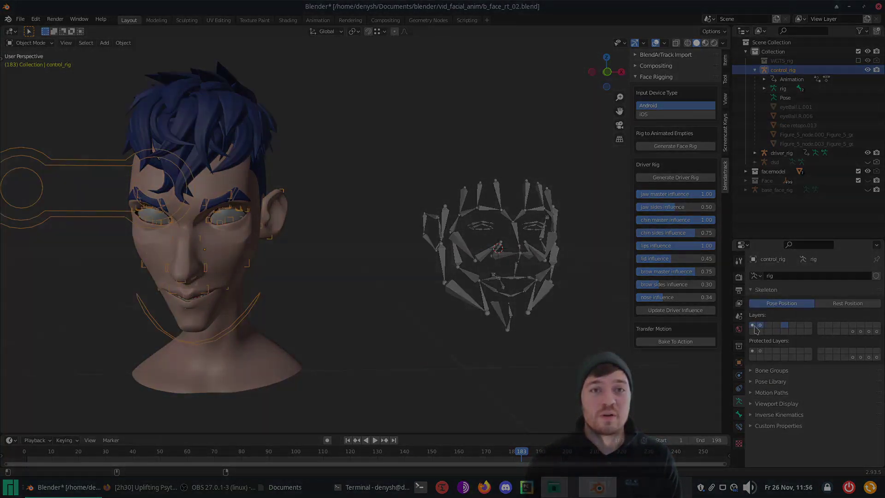